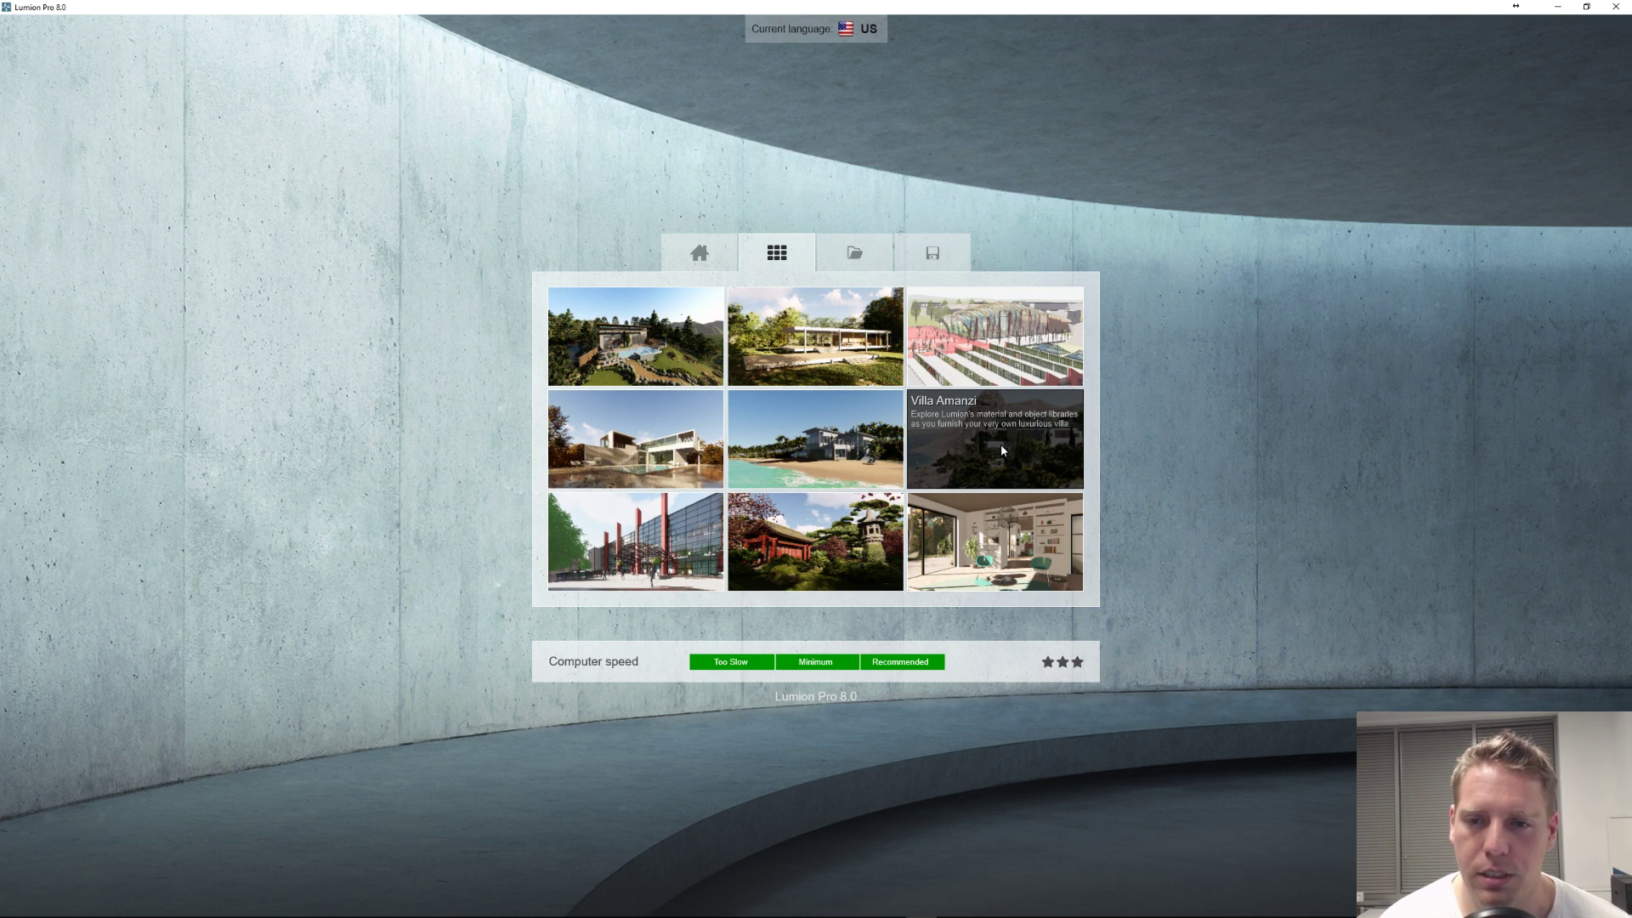
# Step: Open the Villa Amanzi example scene and show Photo - 1 in Photo mode
pyautogui.click(991, 469)
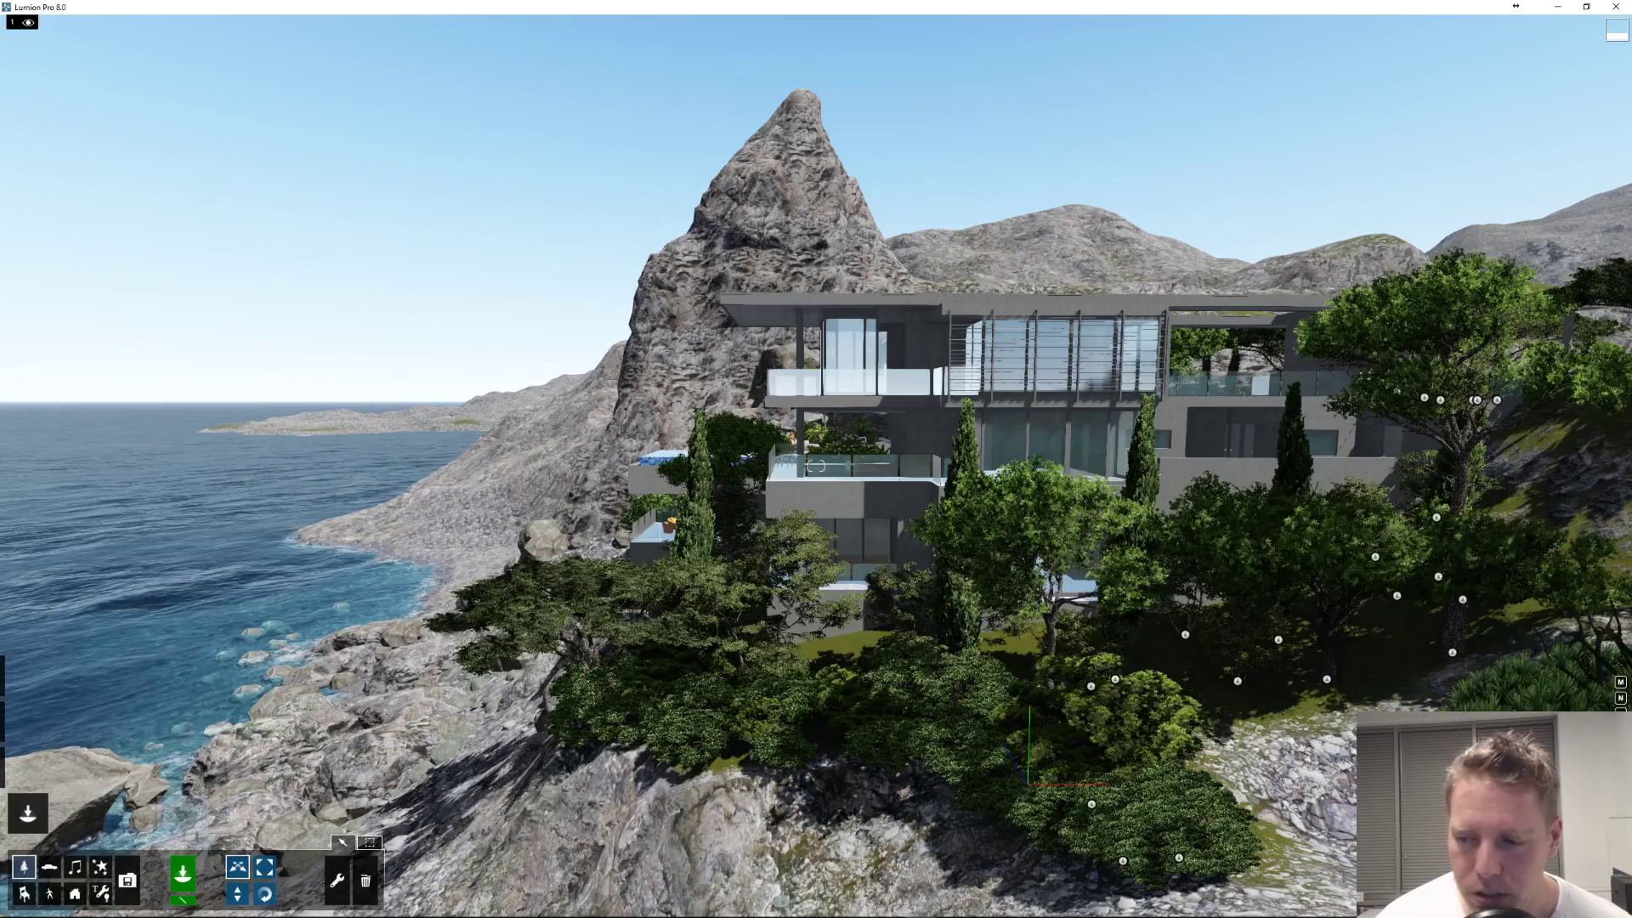
pyautogui.click(127, 881)
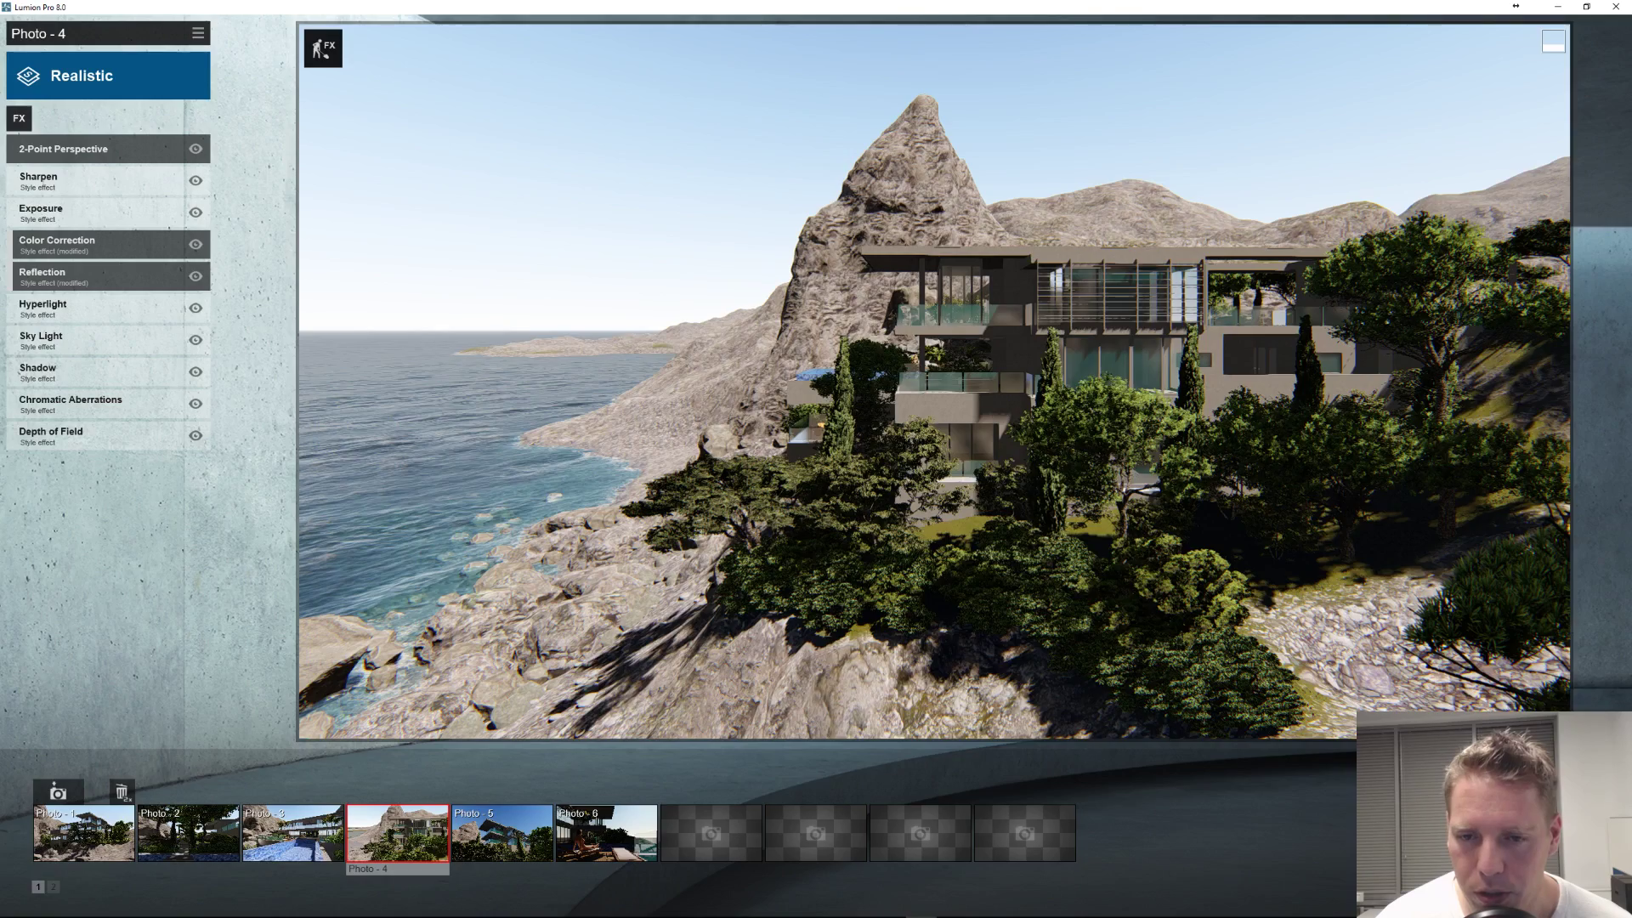
pyautogui.click(83, 838)
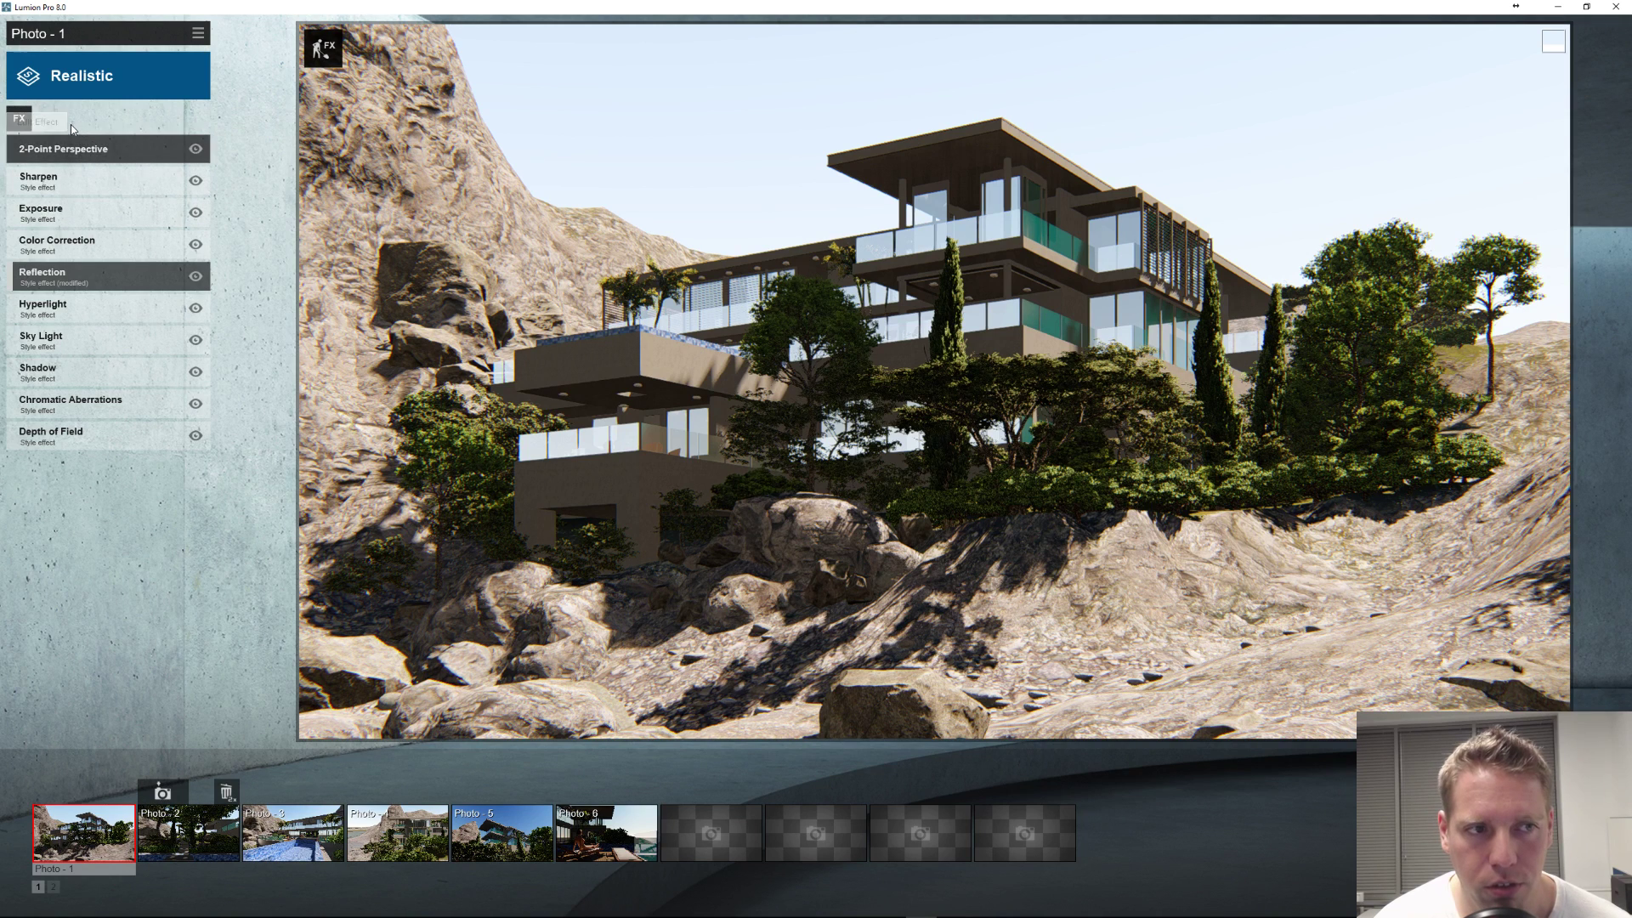
# Step: Add the Outlines effect to Photo - 1 and return to the list of applied effects
pyautogui.click(21, 120)
pyautogui.click(677, 240)
pyautogui.click(730, 242)
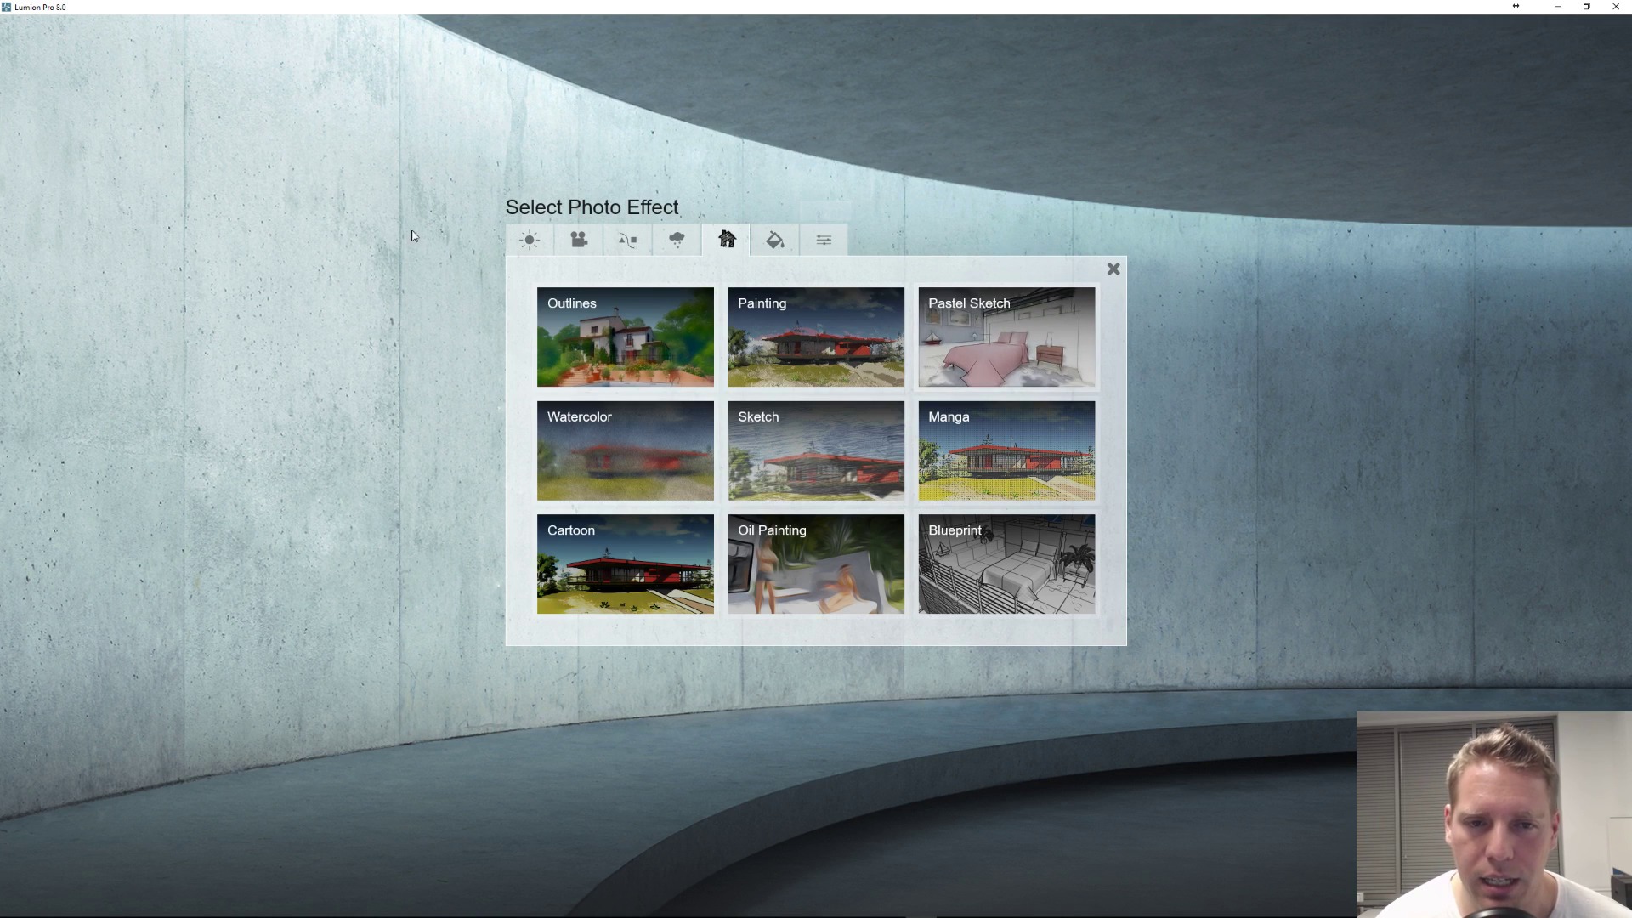
pyautogui.click(648, 326)
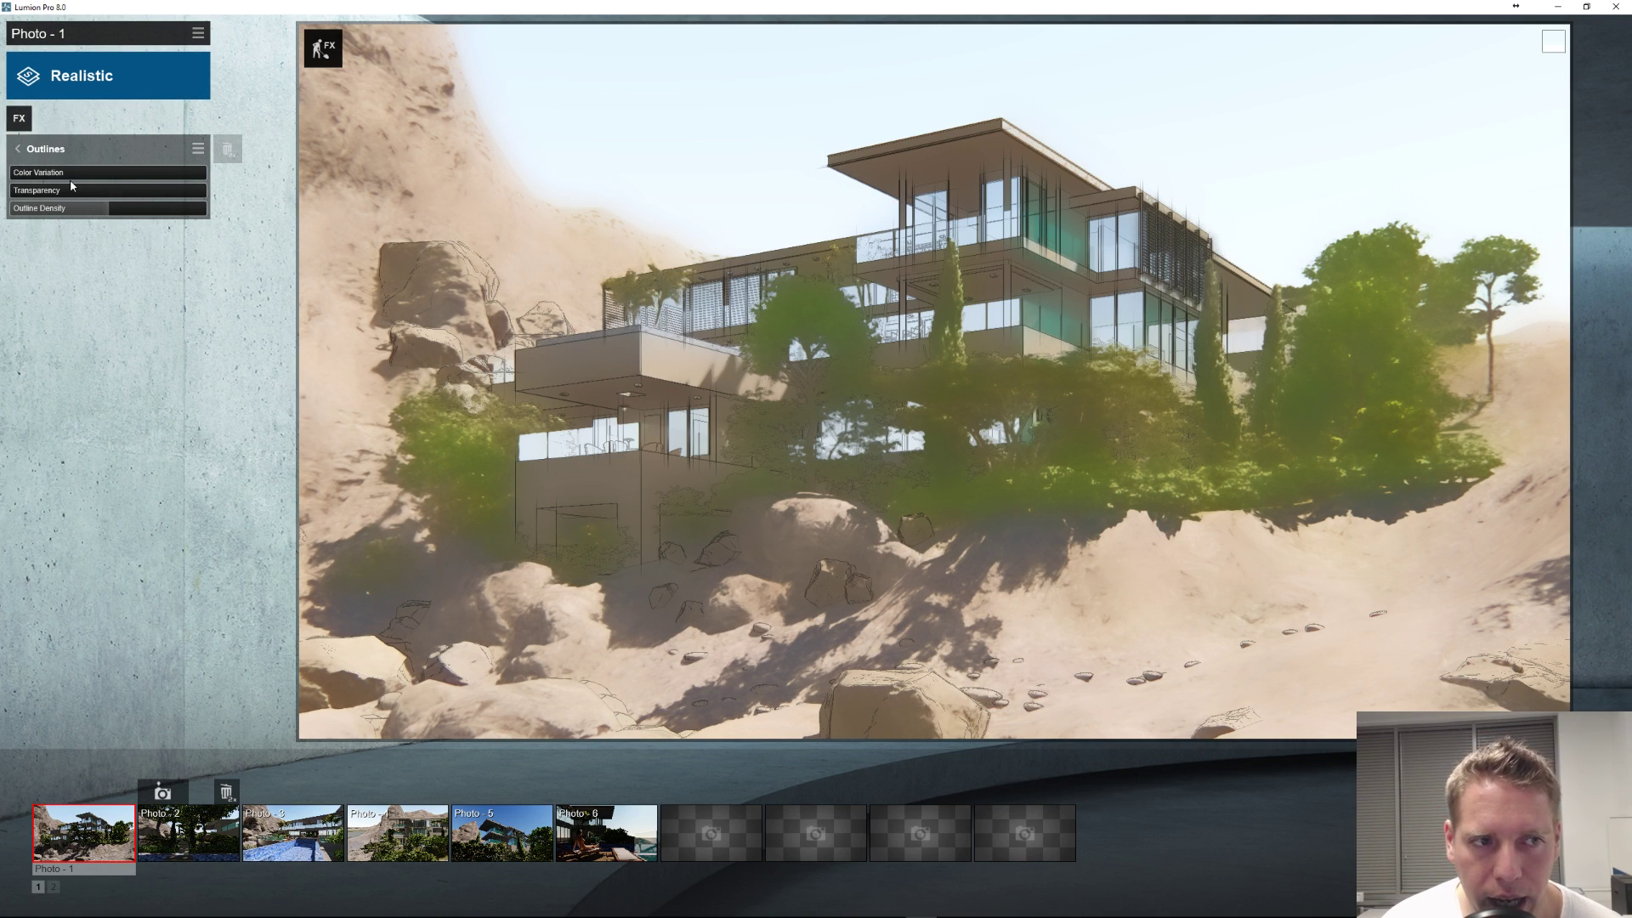
pyautogui.moveTo(75, 177)
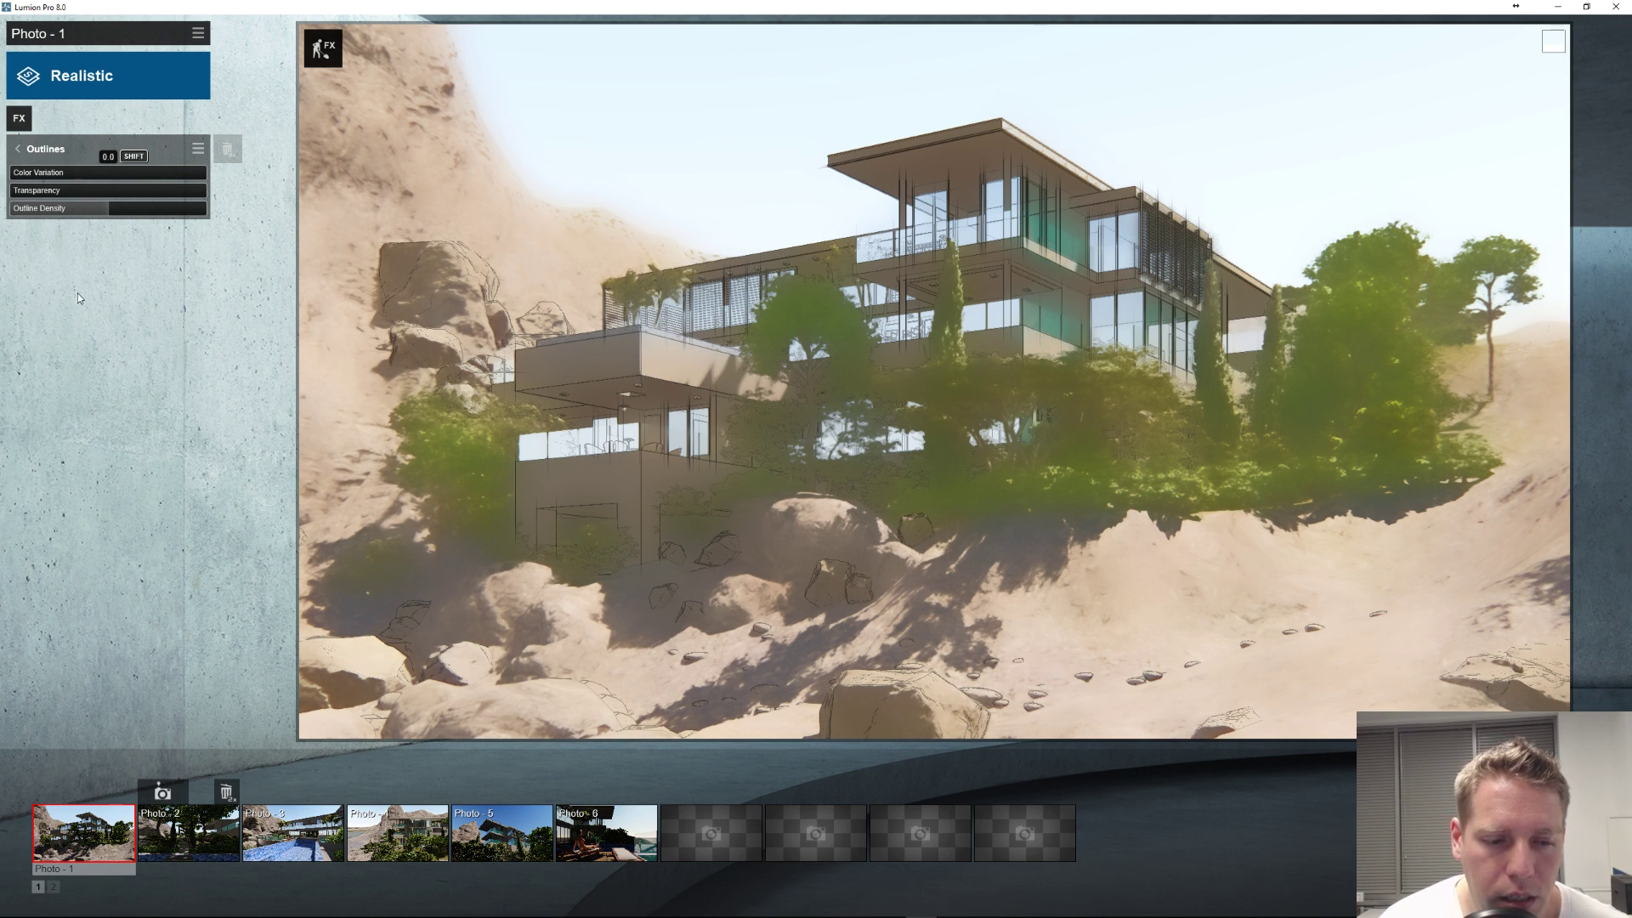
pyautogui.click(12, 154)
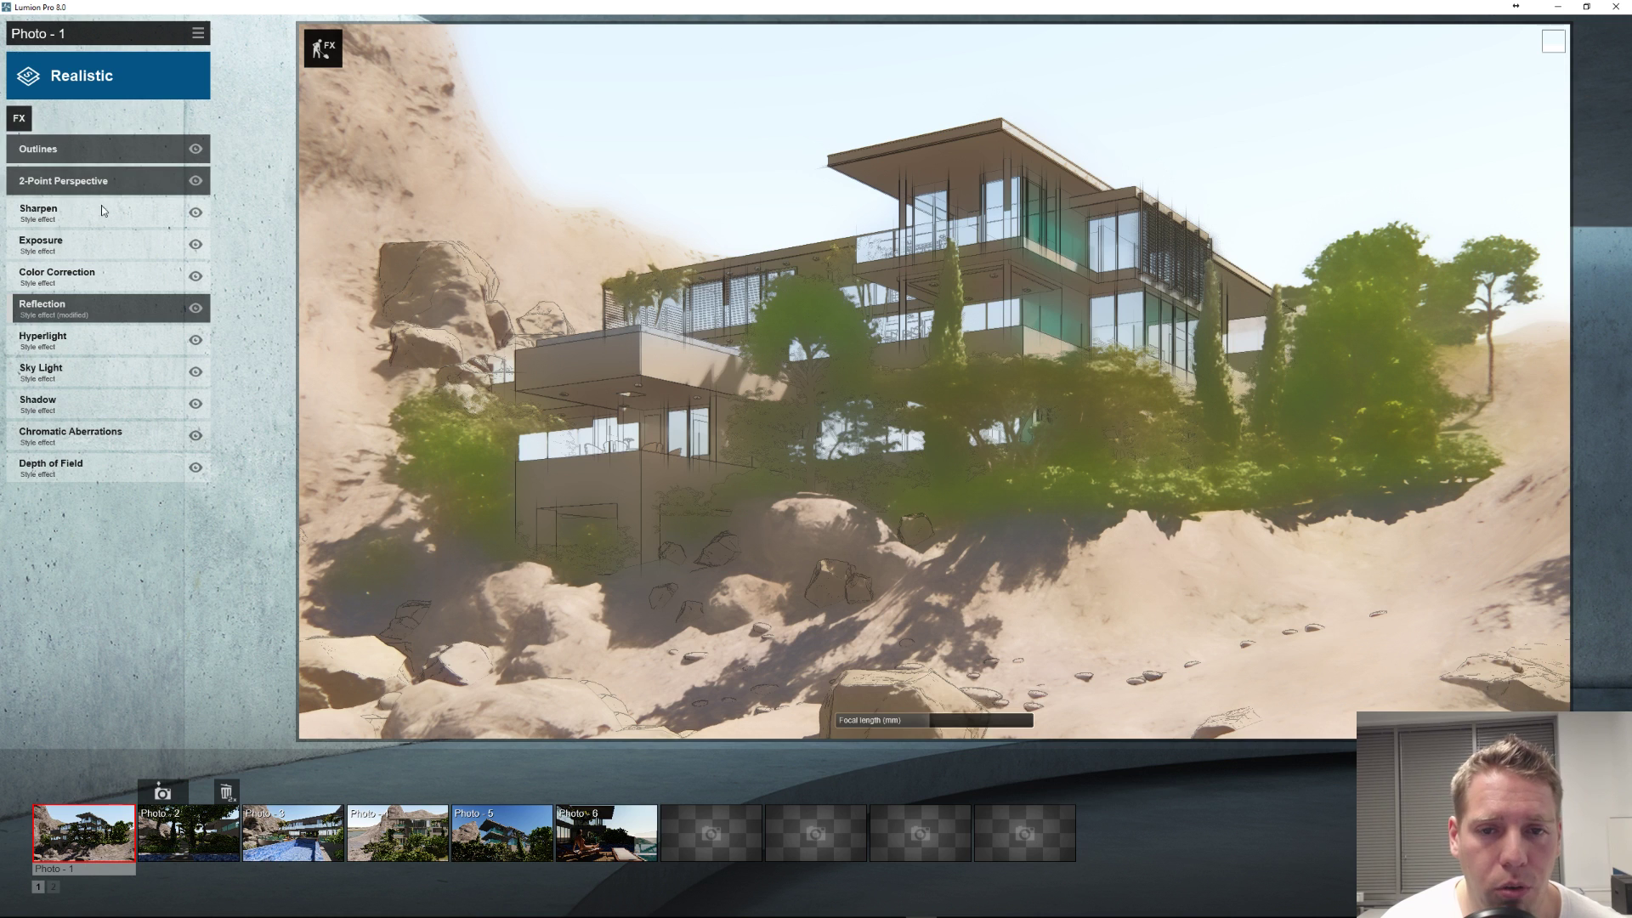
# Step: Add the Pastel Sketch effect and try several of its presets, including DraftGray and PastelSharp
pyautogui.click(18, 113)
pyautogui.click(995, 337)
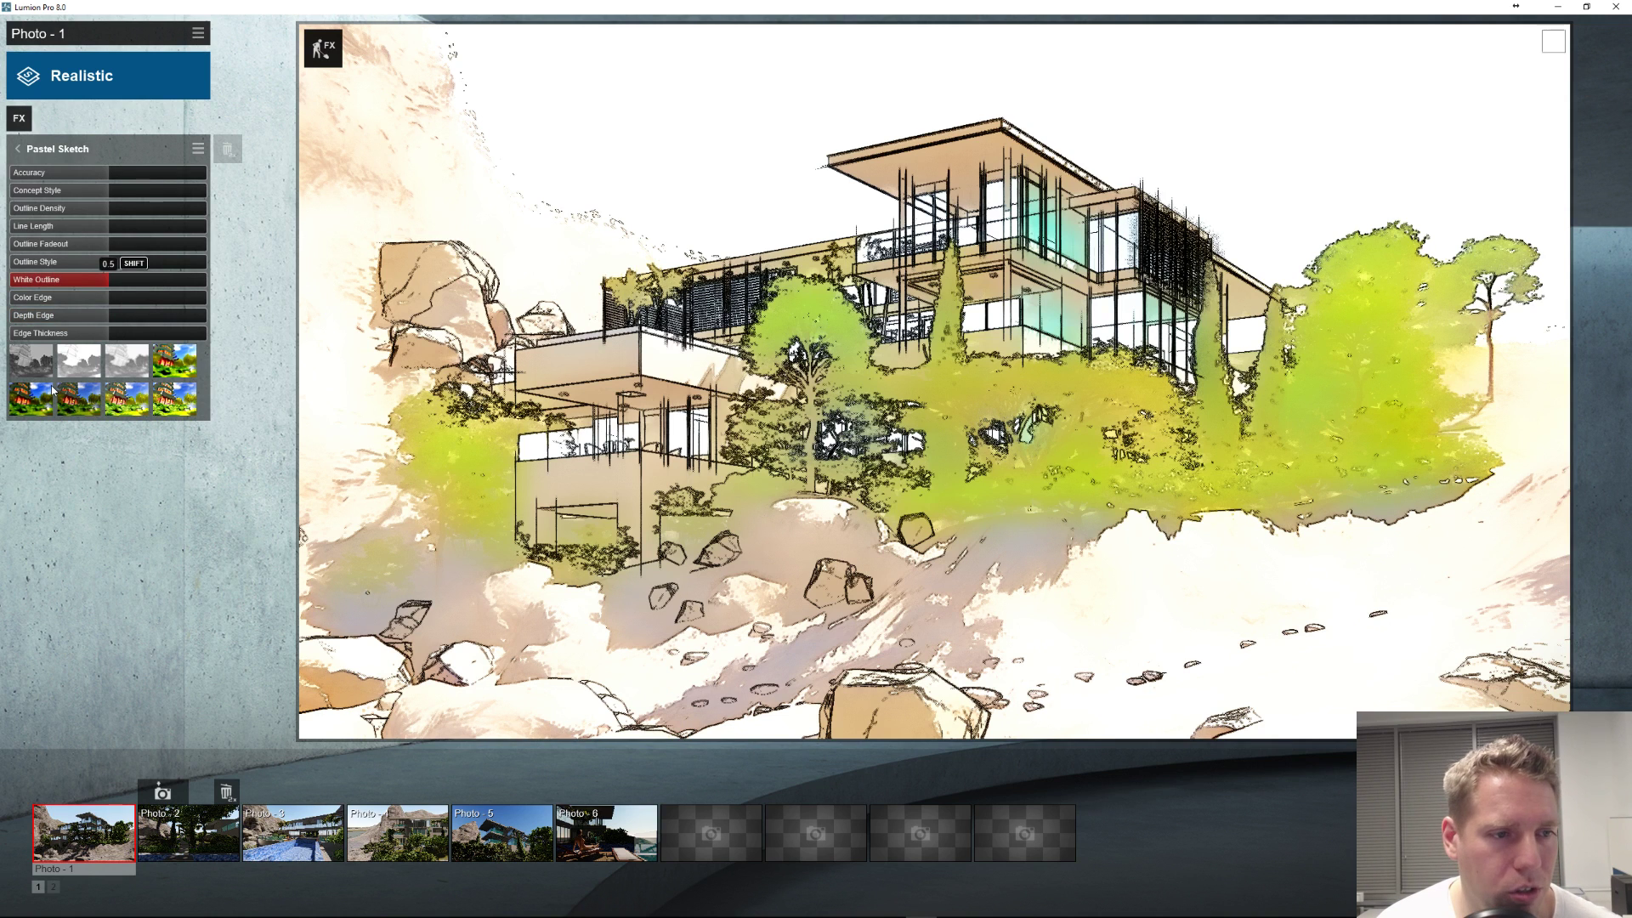
pyautogui.click(78, 364)
pyautogui.click(46, 372)
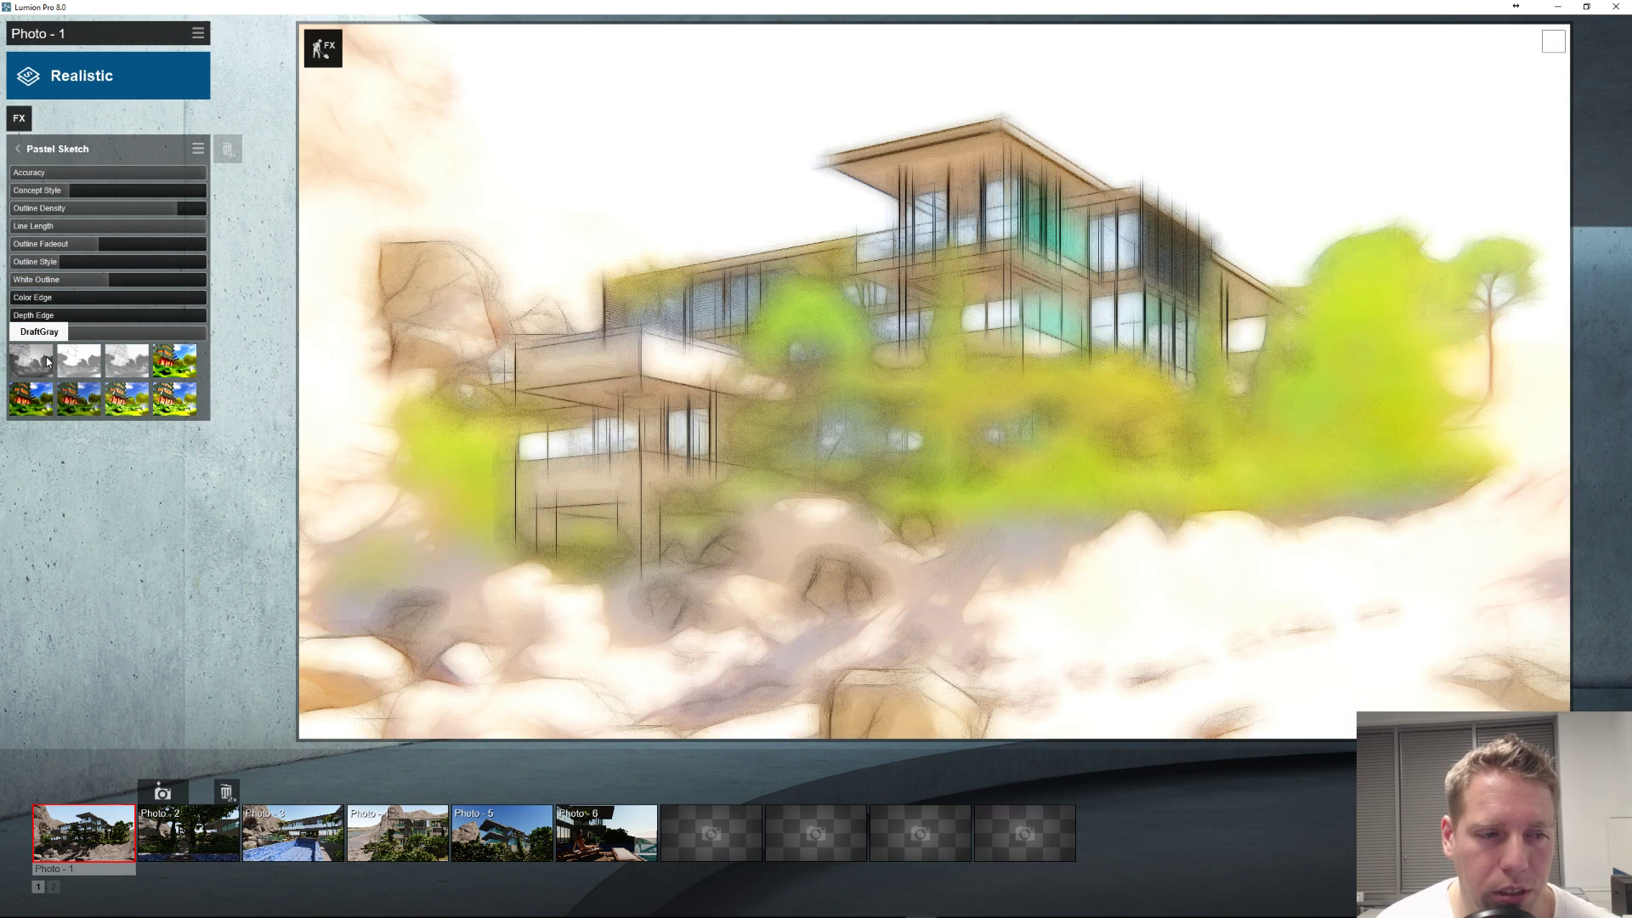
pyautogui.click(32, 361)
pyautogui.click(187, 401)
pyautogui.click(185, 400)
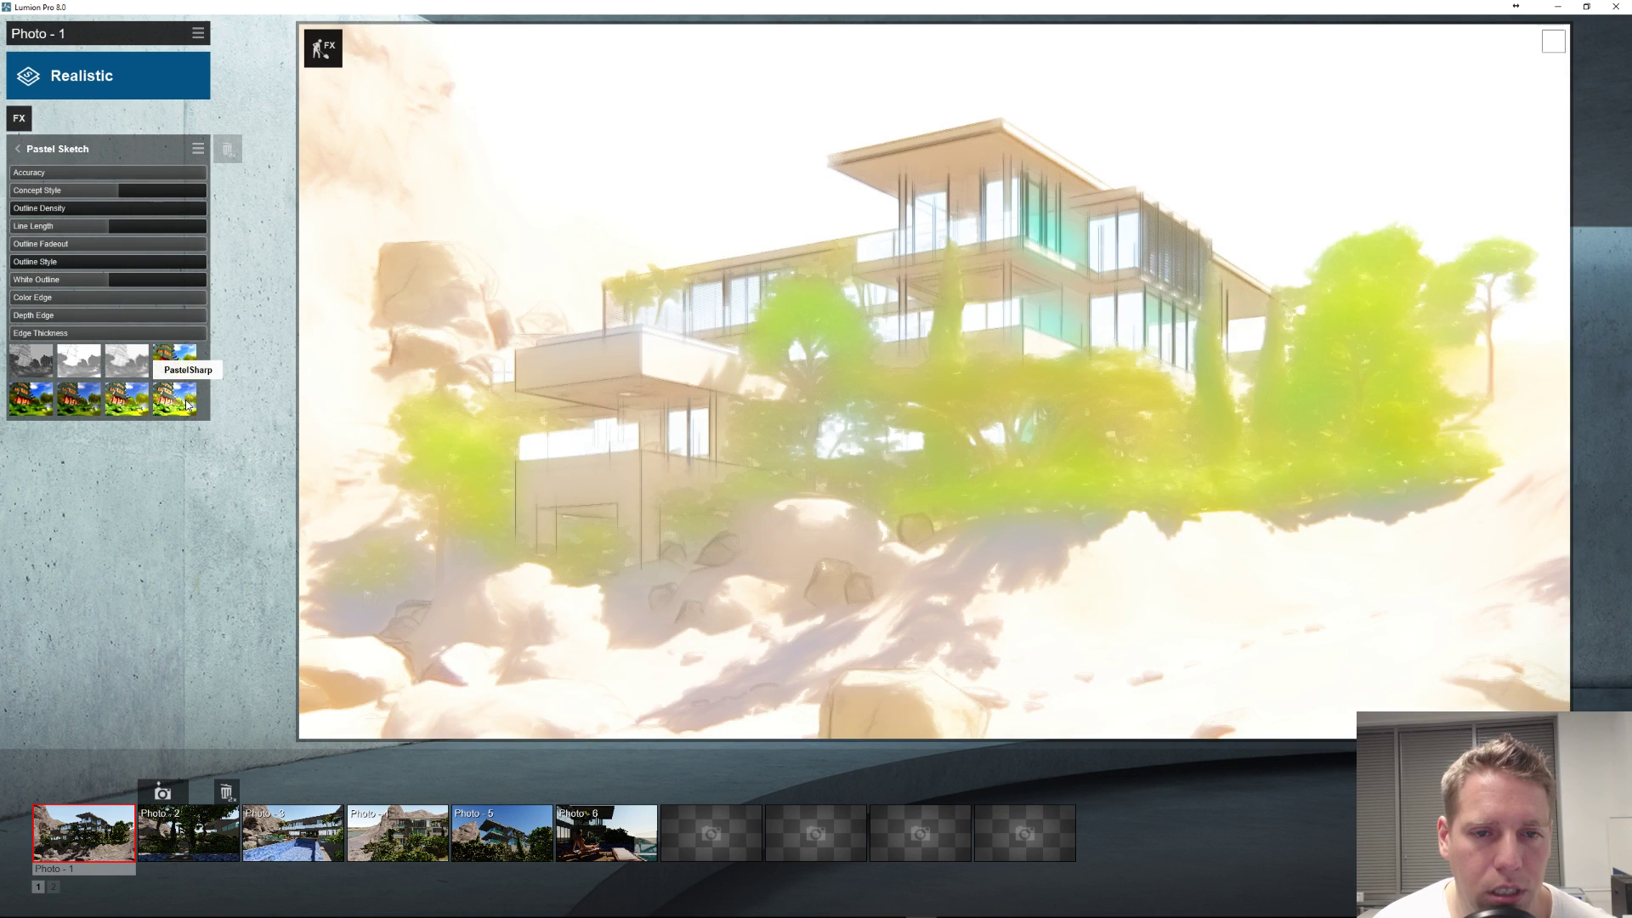
pyautogui.click(117, 405)
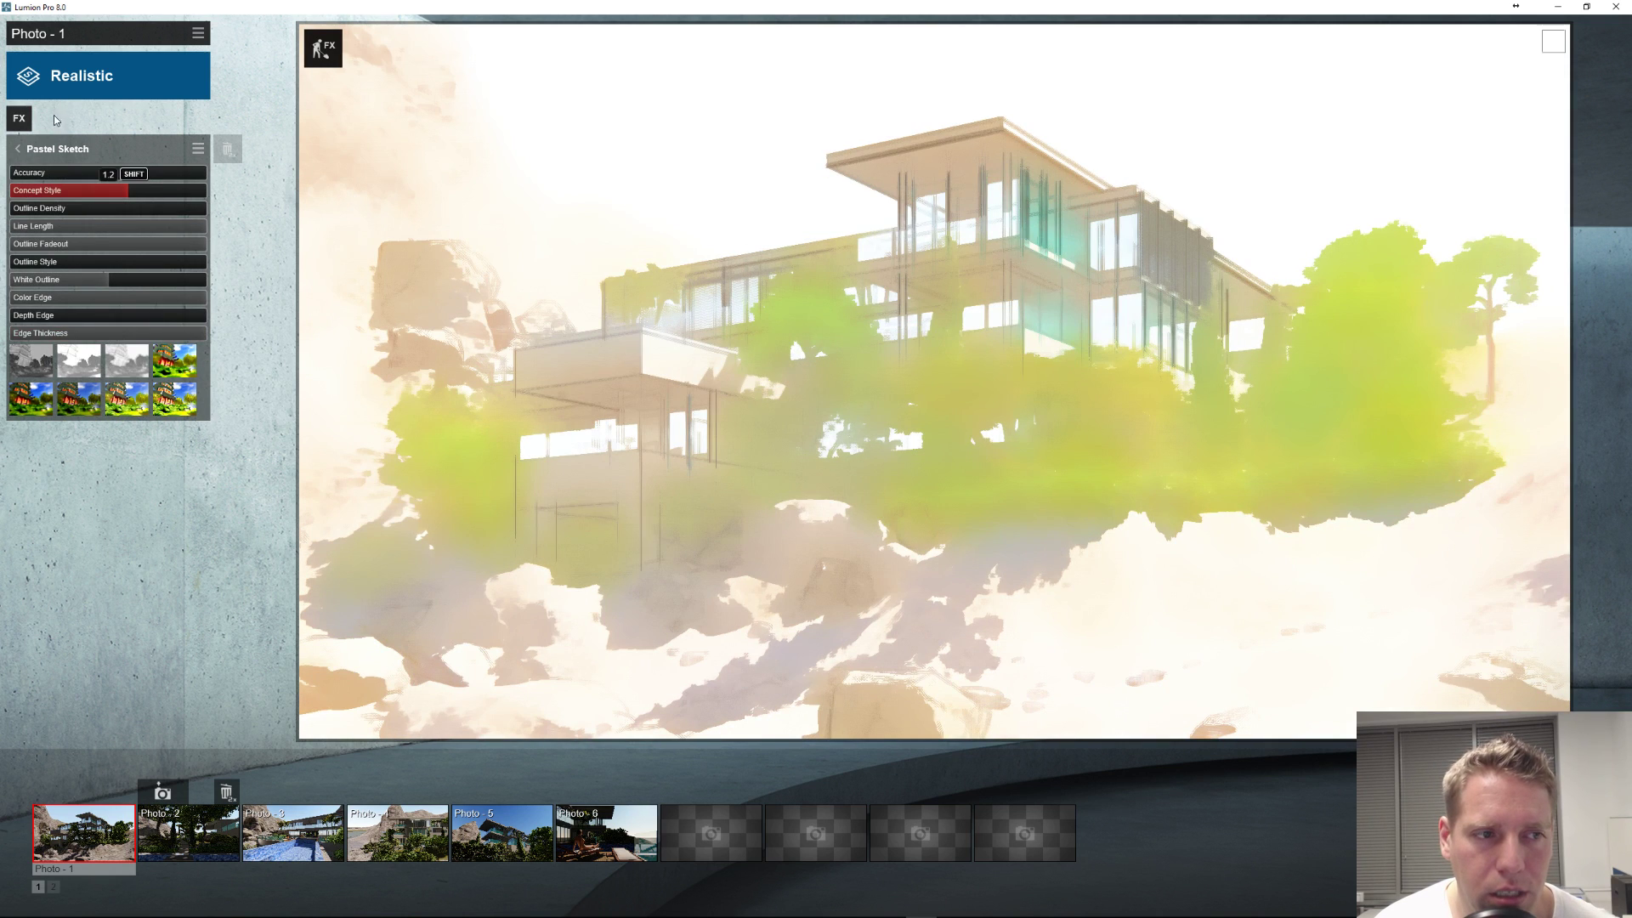
# Step: Disable the Pastel Sketch effect and delete it from the photo
pyautogui.click(24, 149)
pyautogui.click(195, 147)
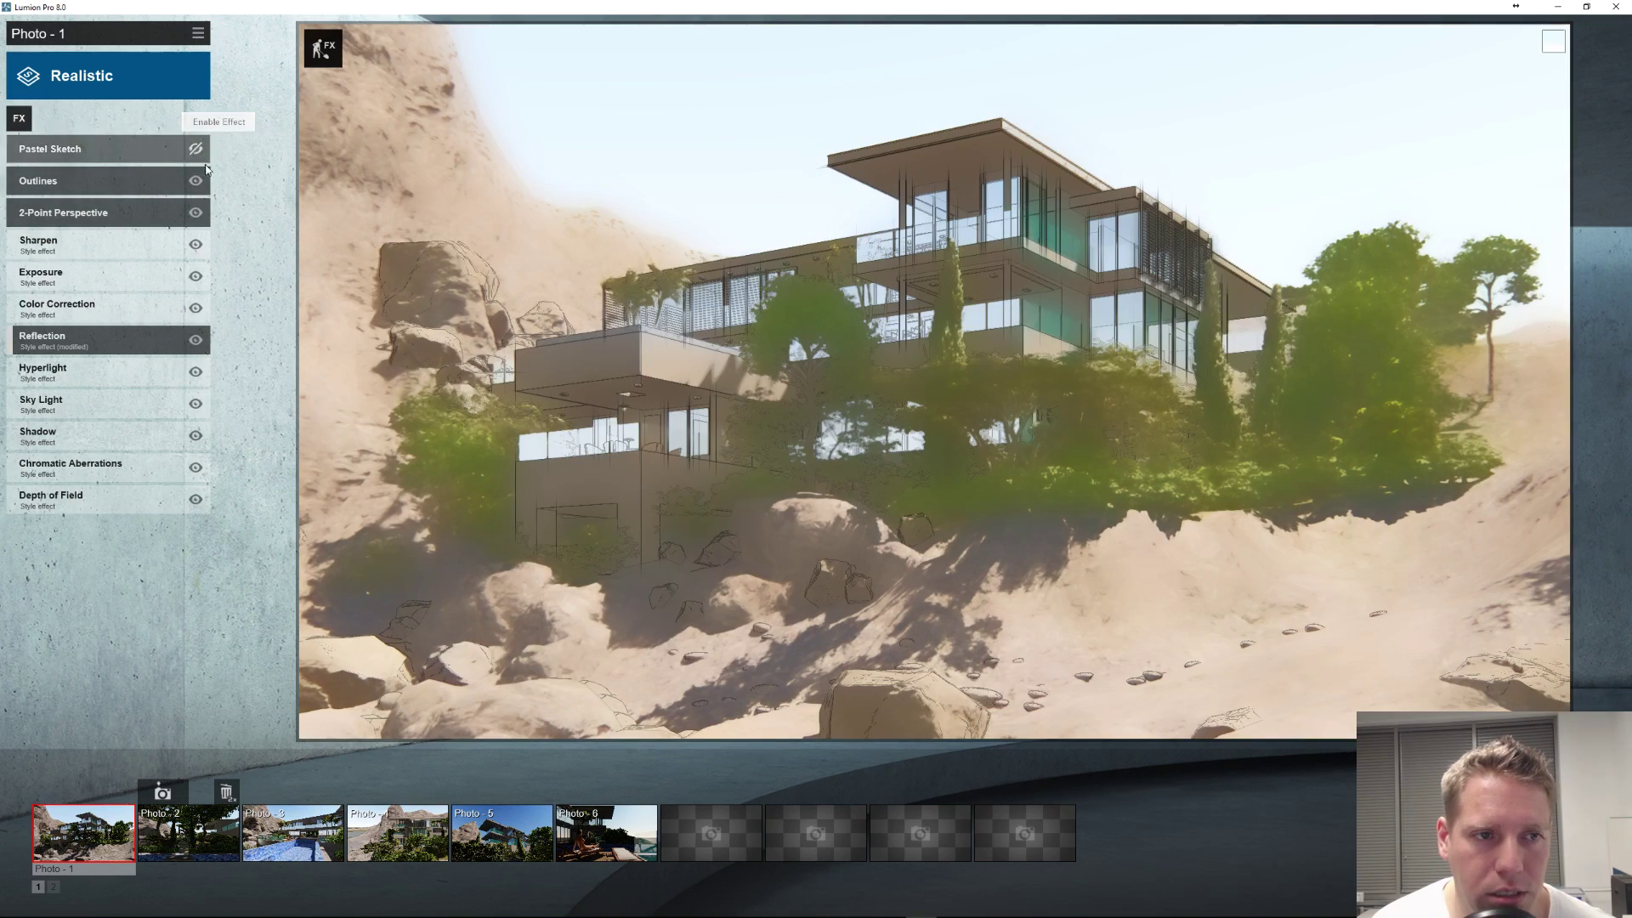
pyautogui.doubleClick(226, 150)
# Step: Open the Outlines effect, set Transparency to 2.0, and try Outline Density at zero and at its maximum
pyautogui.click(120, 150)
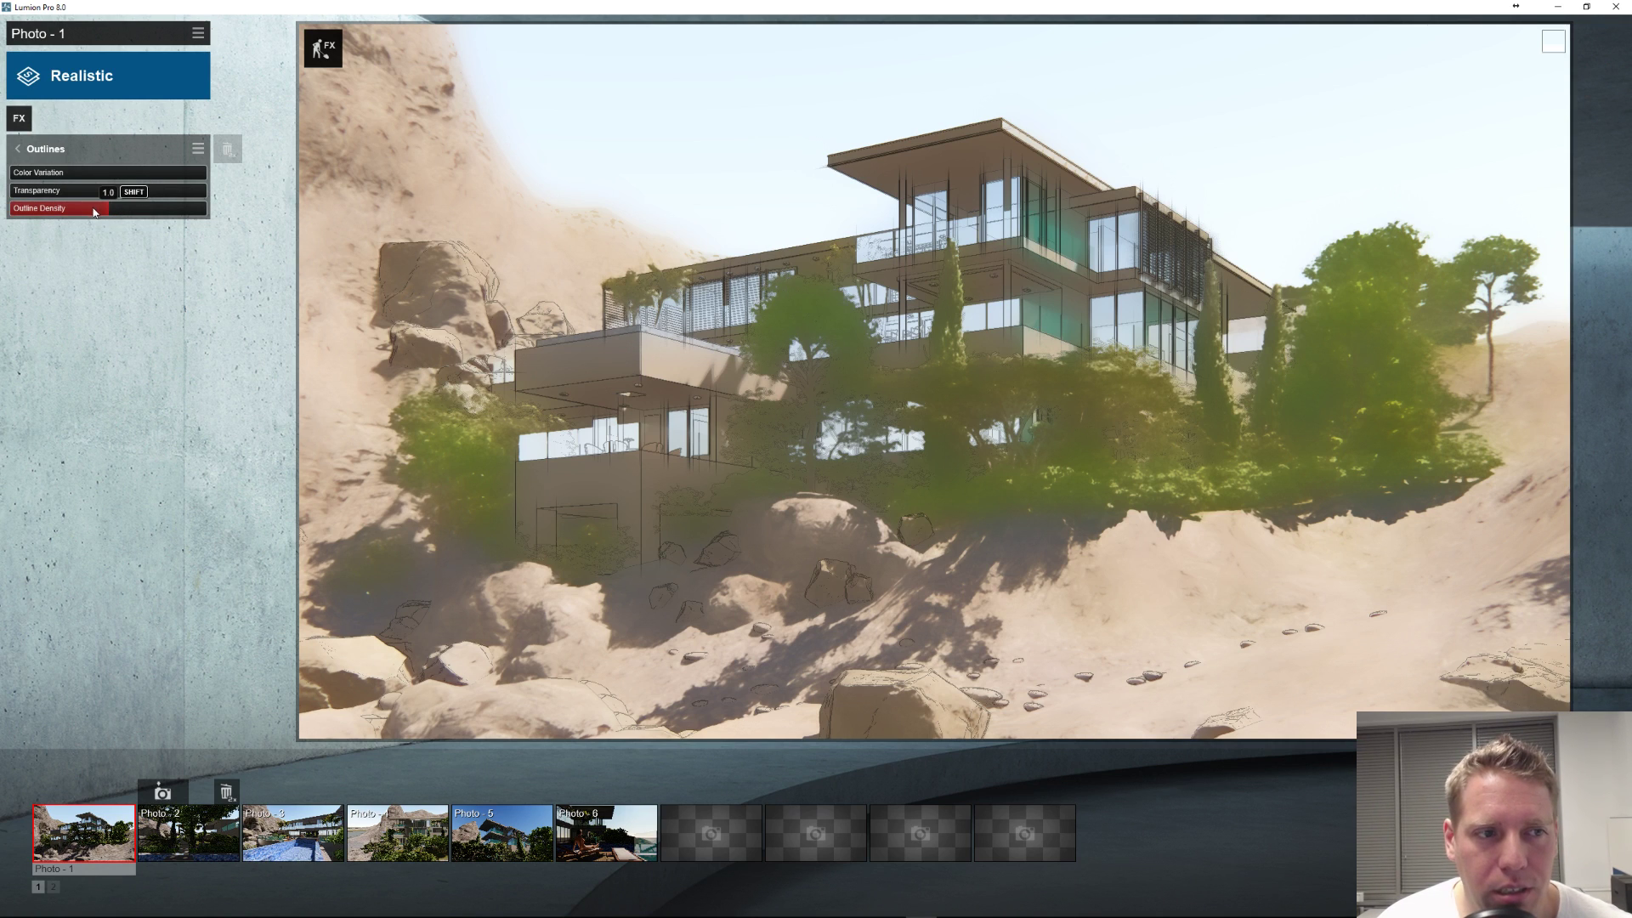
pyautogui.moveTo(110, 214); pyautogui.dragTo(145, 227)
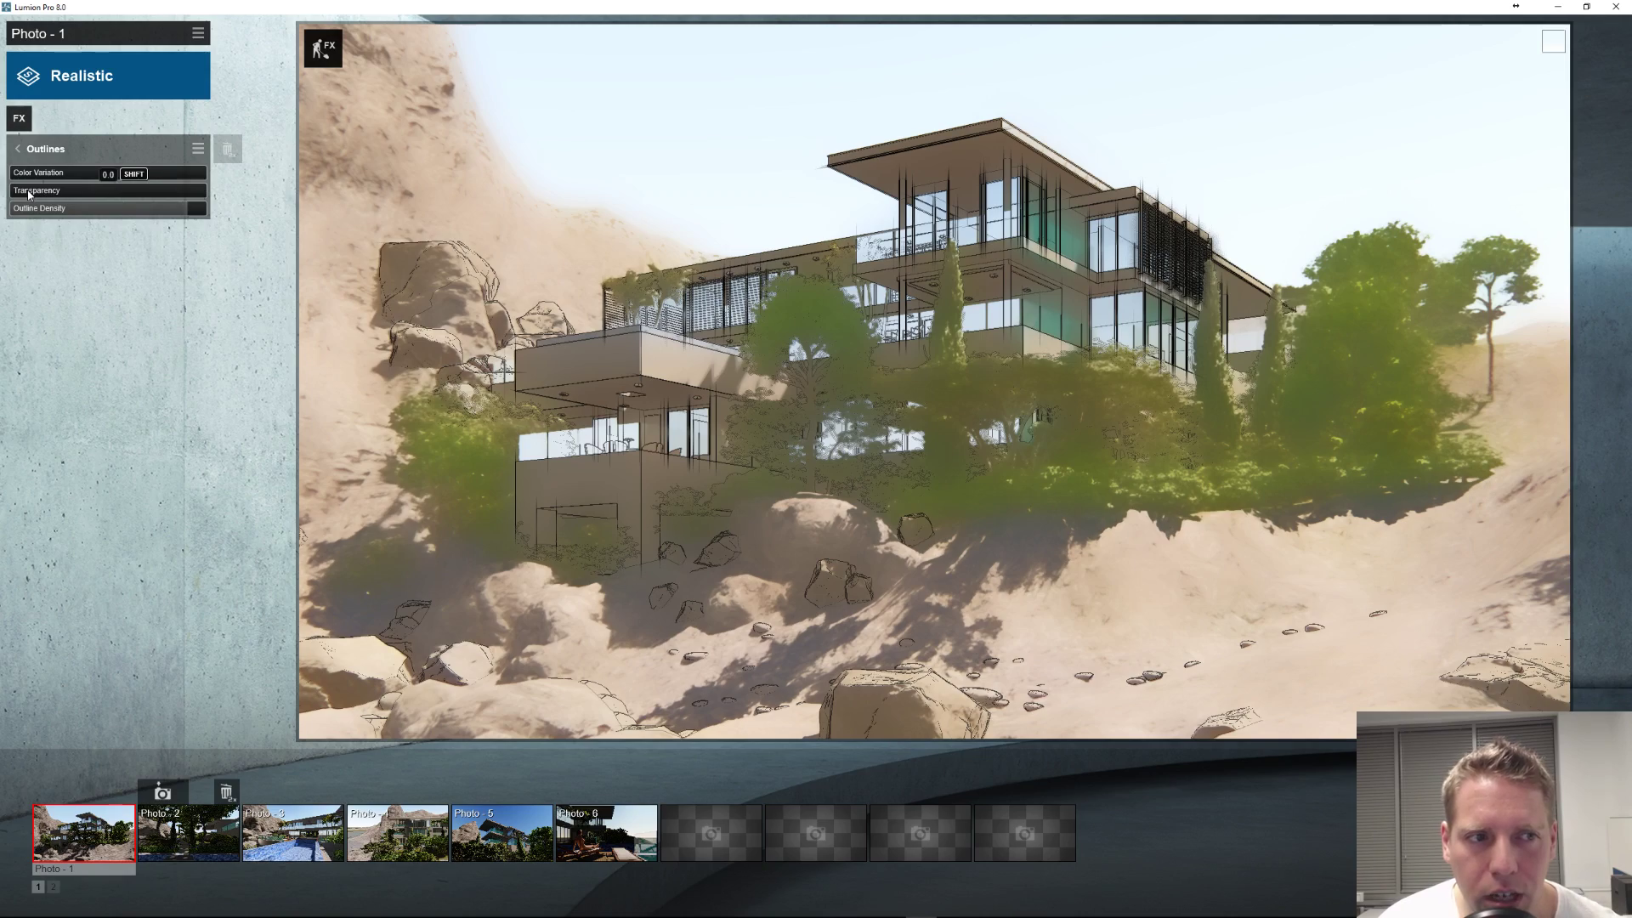
pyautogui.moveTo(28, 194); pyautogui.dragTo(214, 192)
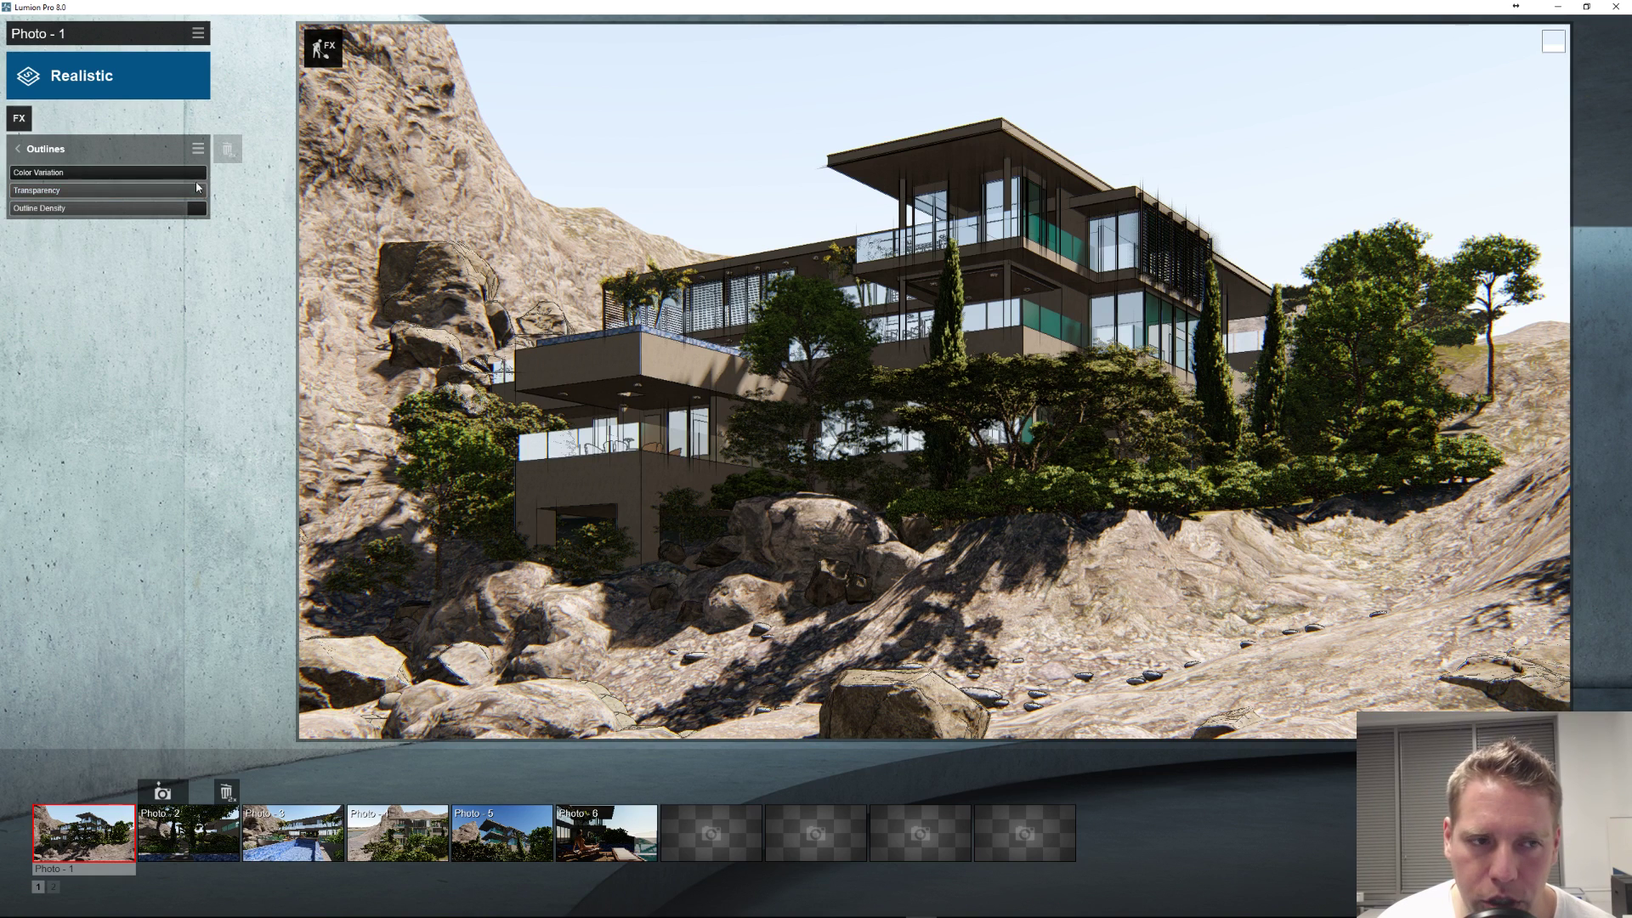
pyautogui.moveTo(166, 211); pyautogui.dragTo(2, 228)
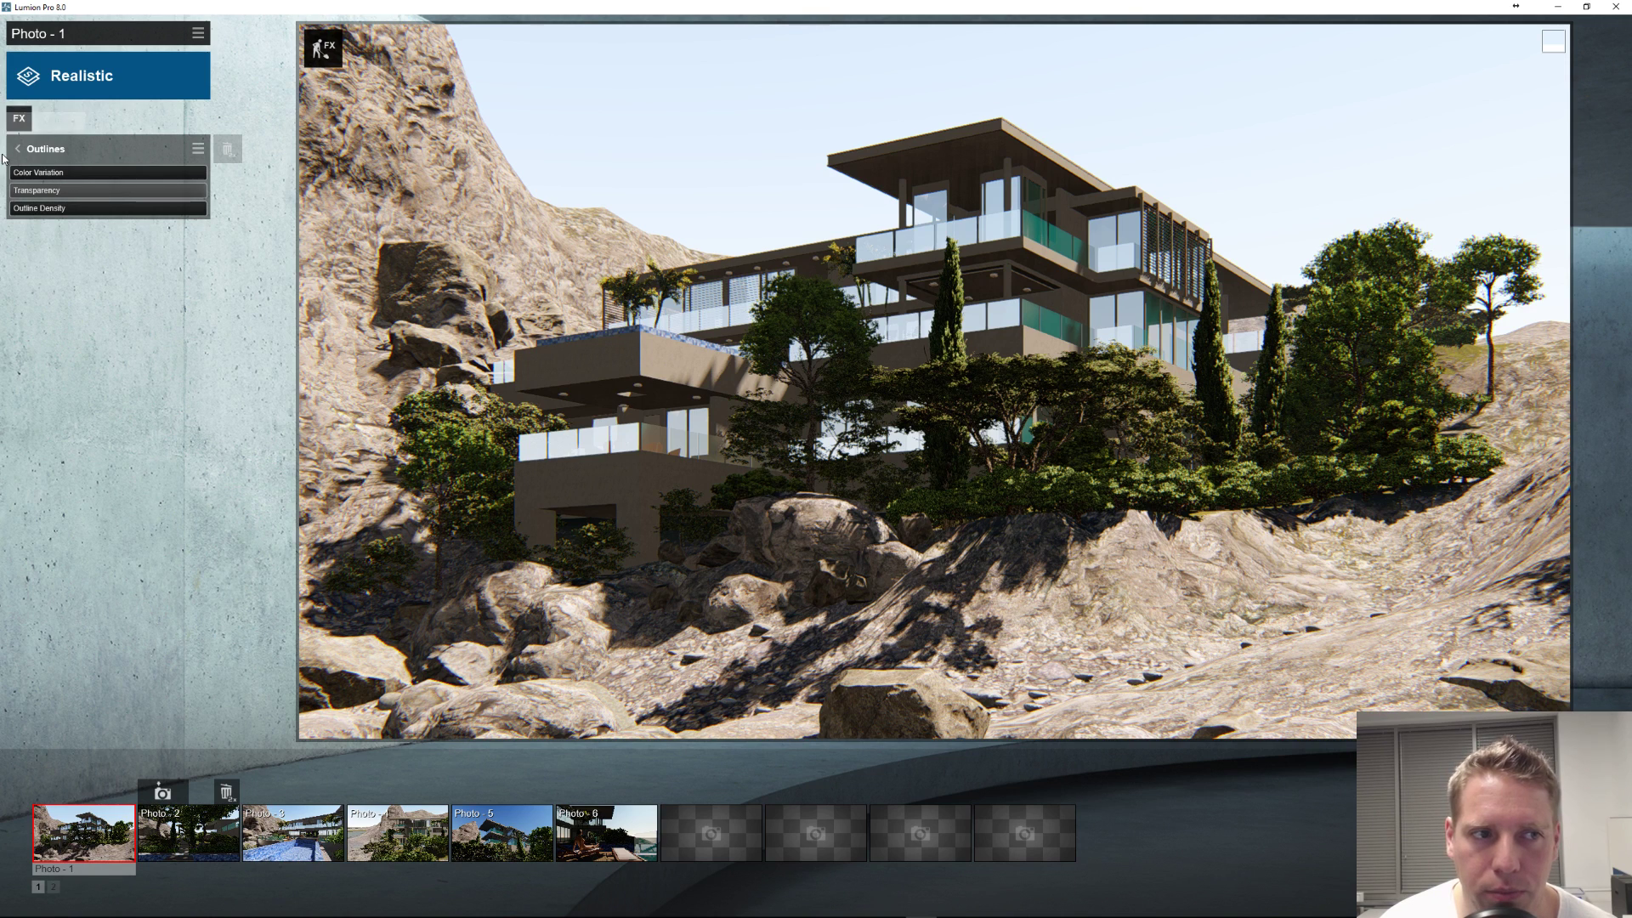
pyautogui.moveTo(44, 210); pyautogui.dragTo(267, 219)
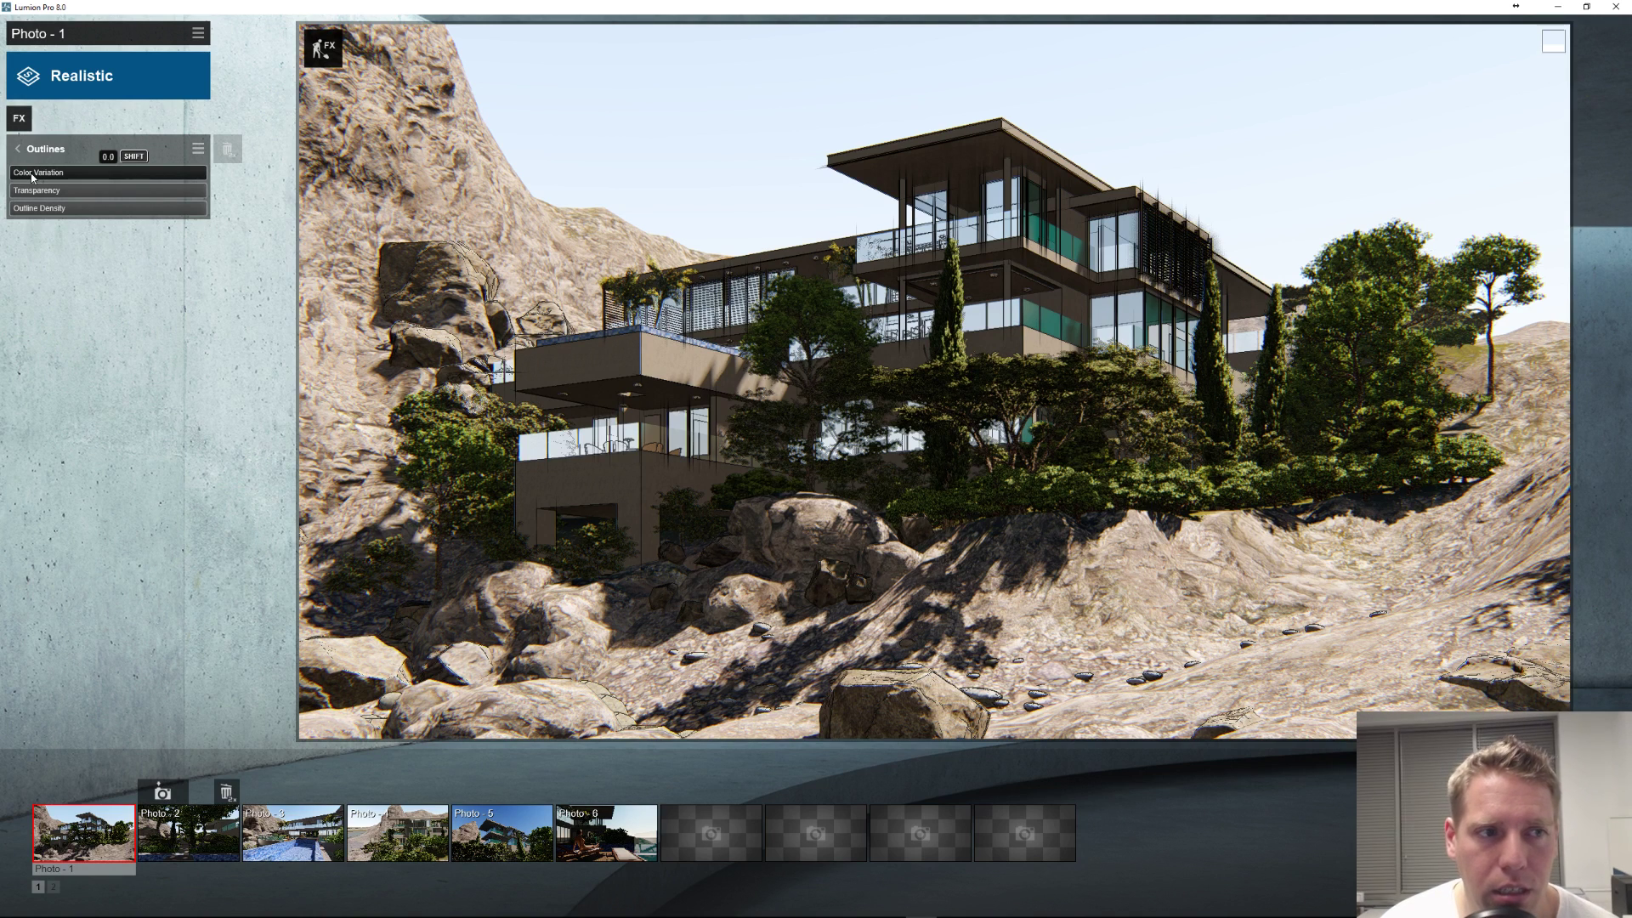
# Step: Try the Outlines effect's Color Variation and Transparency at both extremes, finishing with both at 2.0
pyautogui.moveTo(31, 177); pyautogui.dragTo(204, 177)
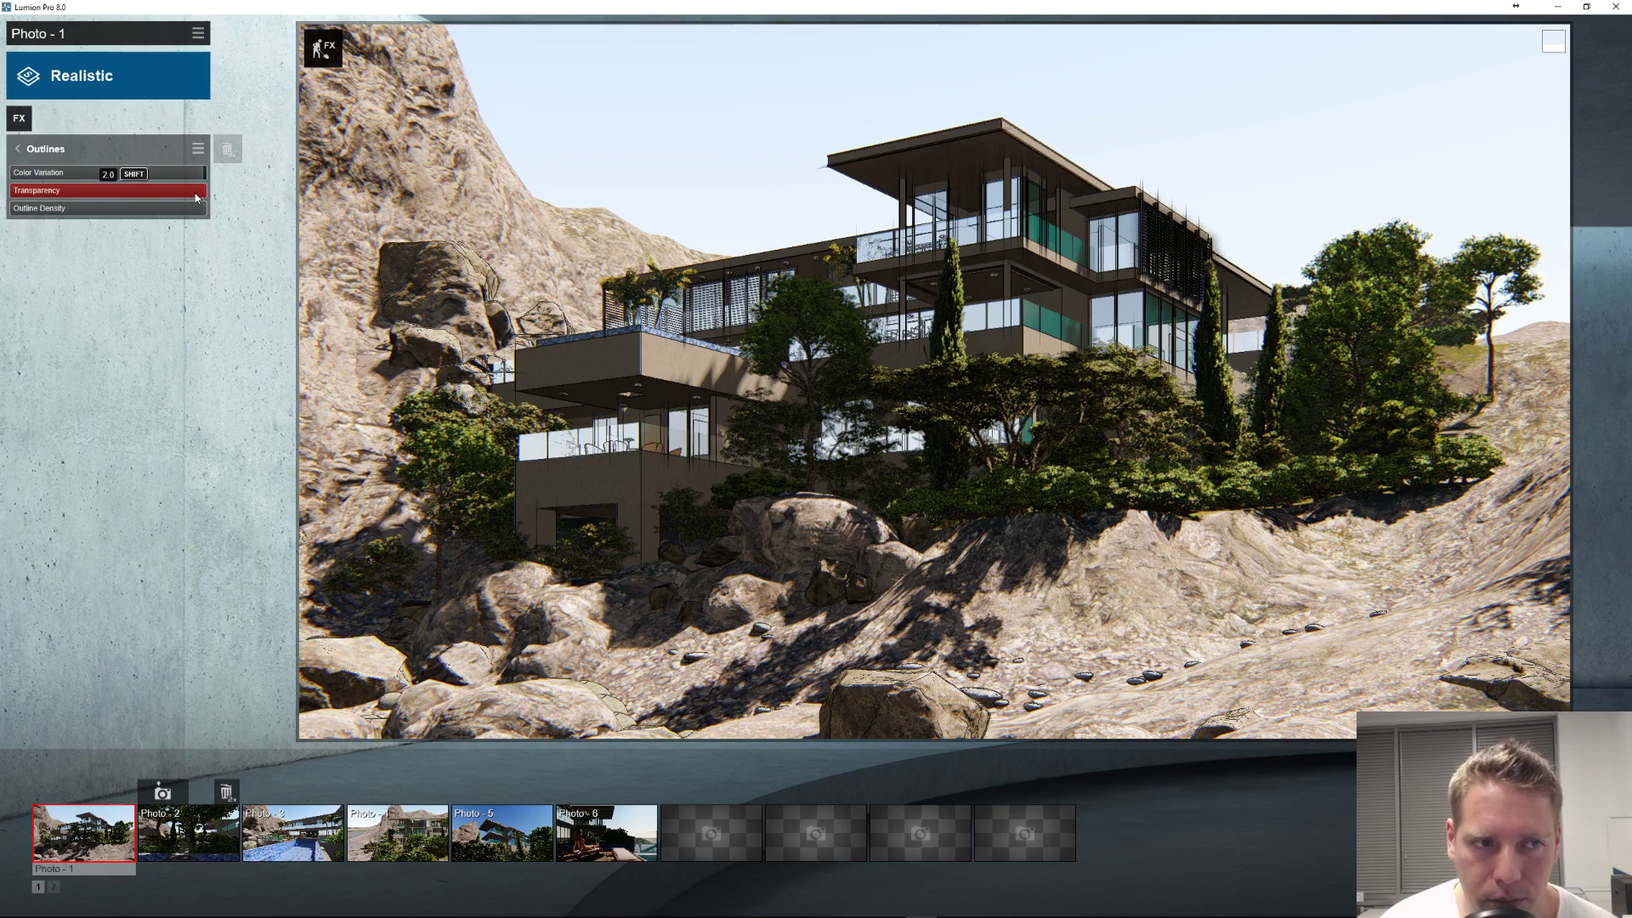
pyautogui.moveTo(197, 197); pyautogui.dragTo(12, 194)
pyautogui.moveTo(156, 175); pyautogui.dragTo(17, 176)
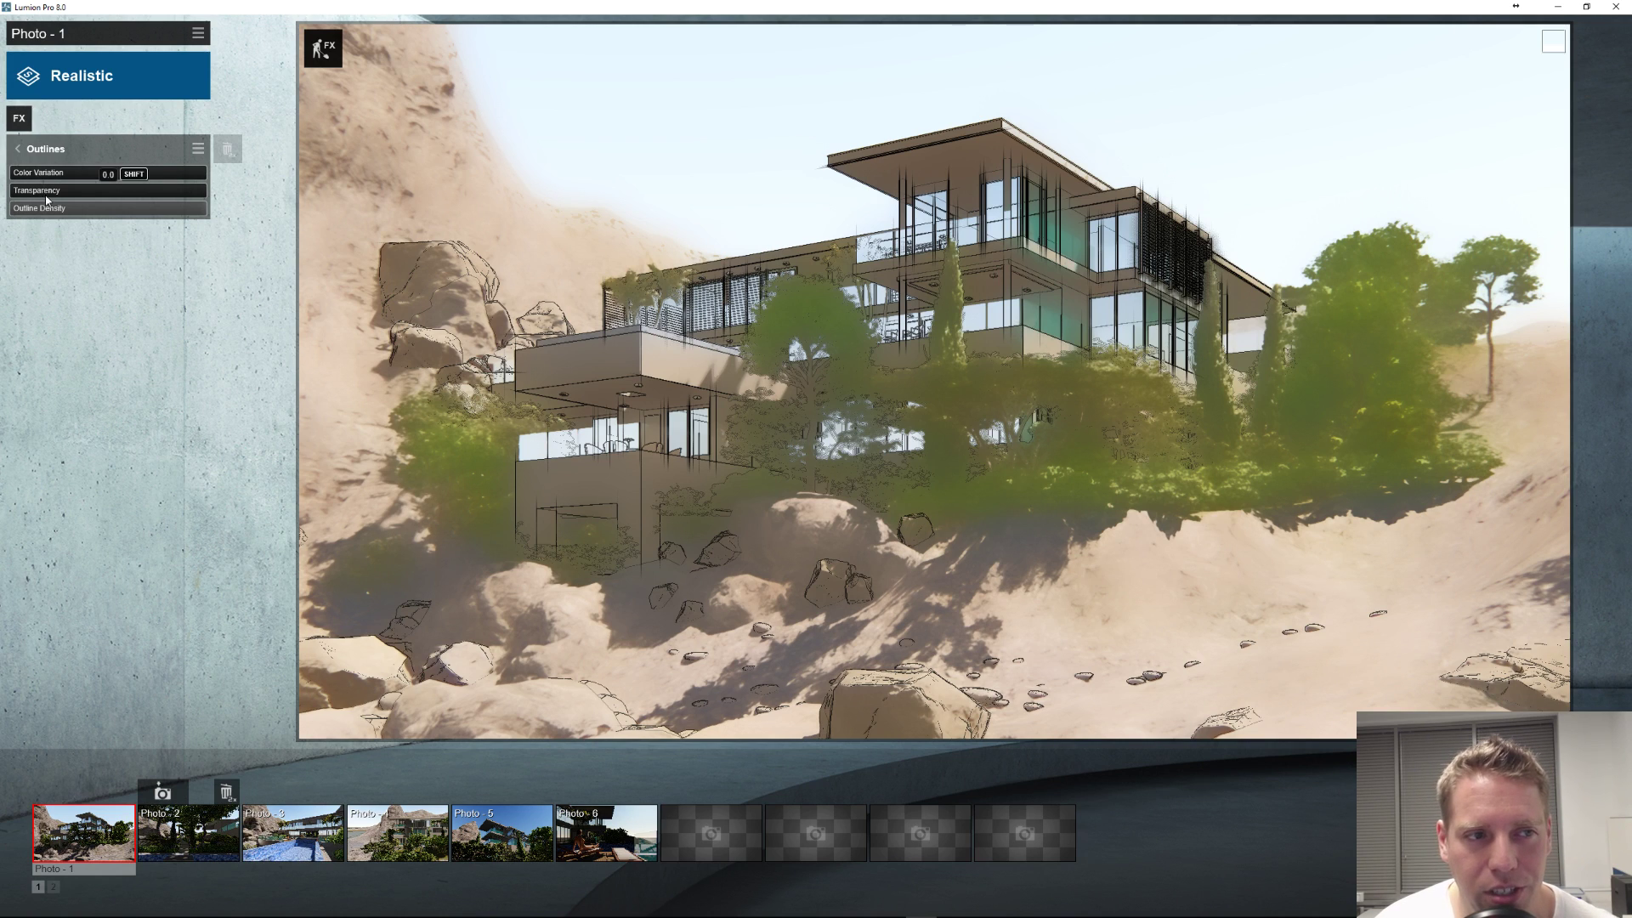
pyautogui.moveTo(80, 194)
pyautogui.mouseDown()
pyautogui.moveTo(199, 195)
pyautogui.moveTo(10, 194)
pyautogui.moveTo(33, 175)
pyautogui.moveTo(213, 190)
pyautogui.moveTo(63, 194)
pyautogui.mouseUp()
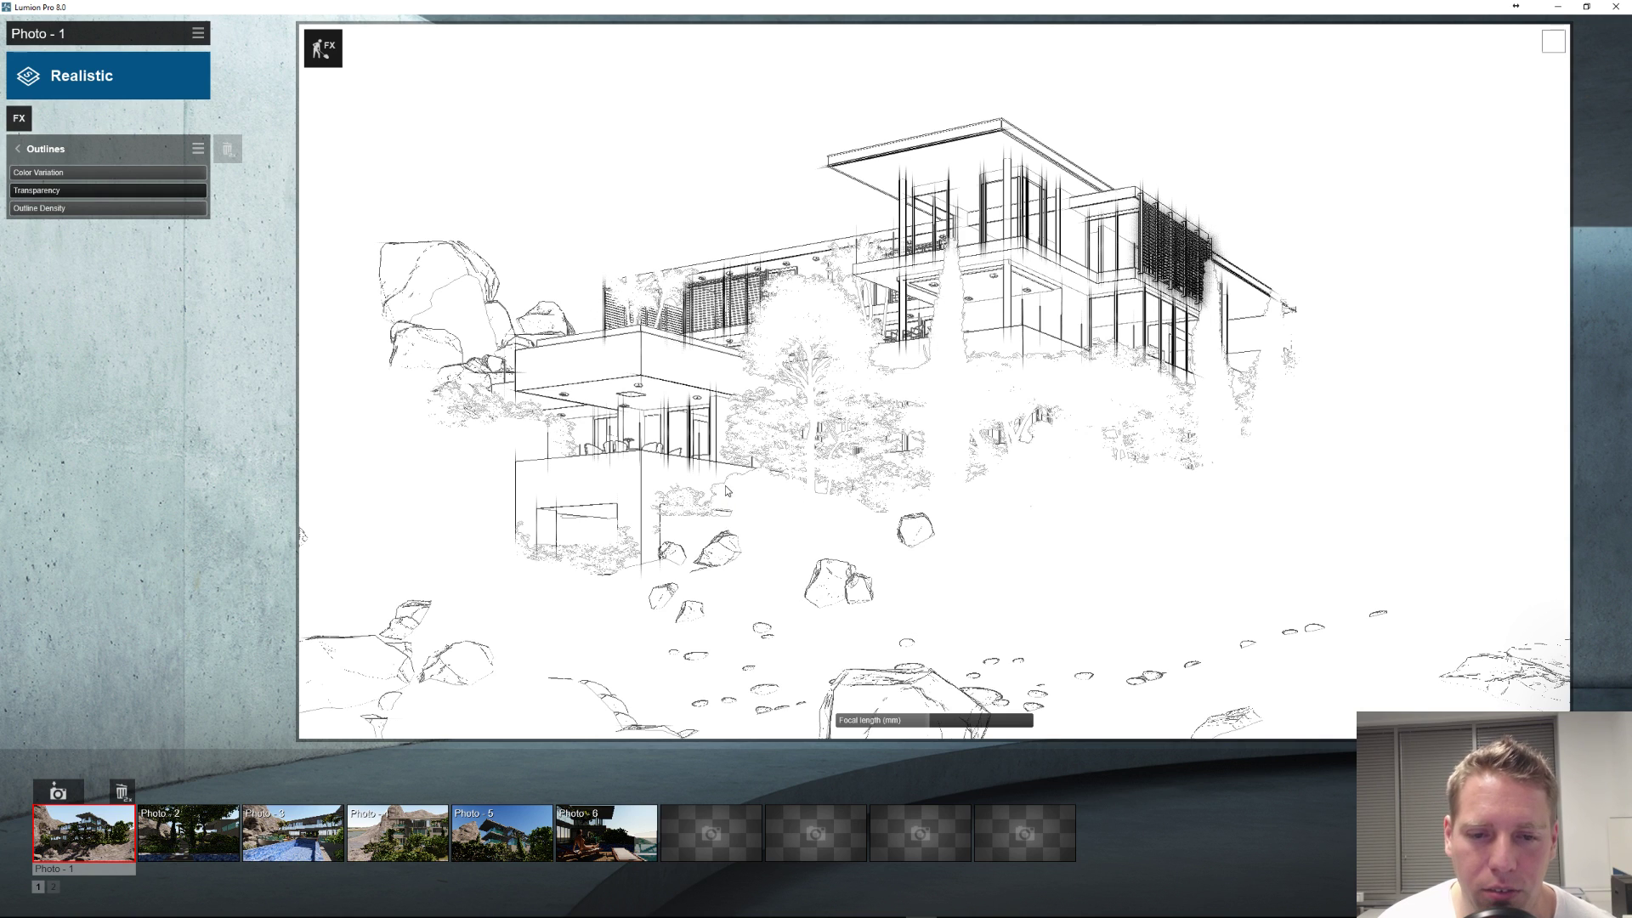
pyautogui.moveTo(202, 174)
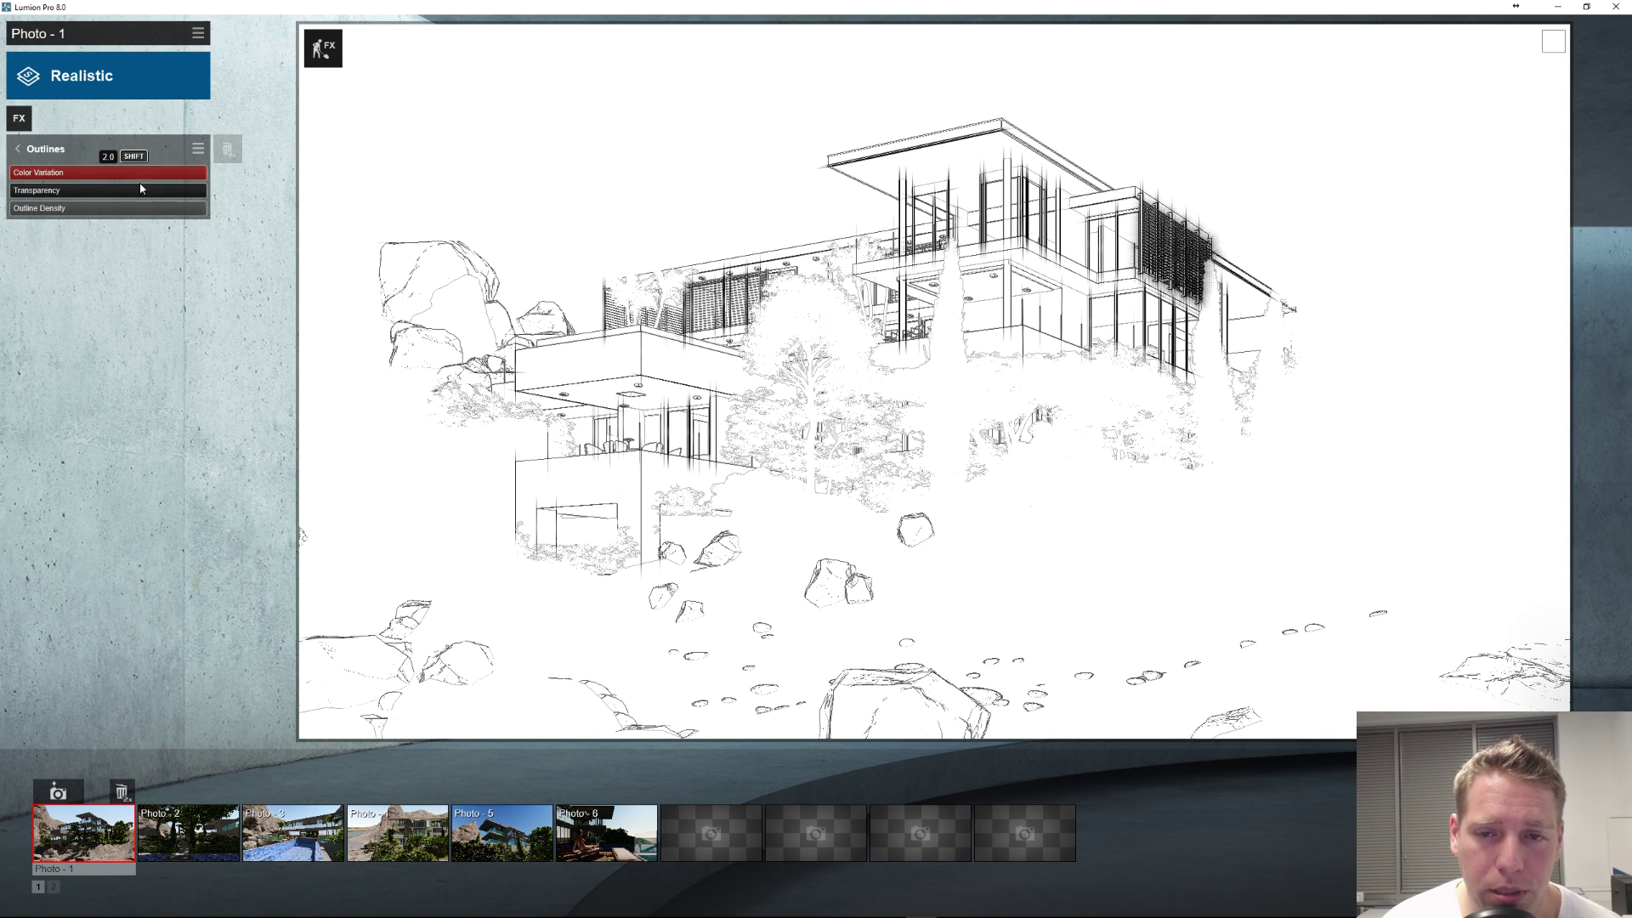
pyautogui.moveTo(24, 189); pyautogui.dragTo(222, 200)
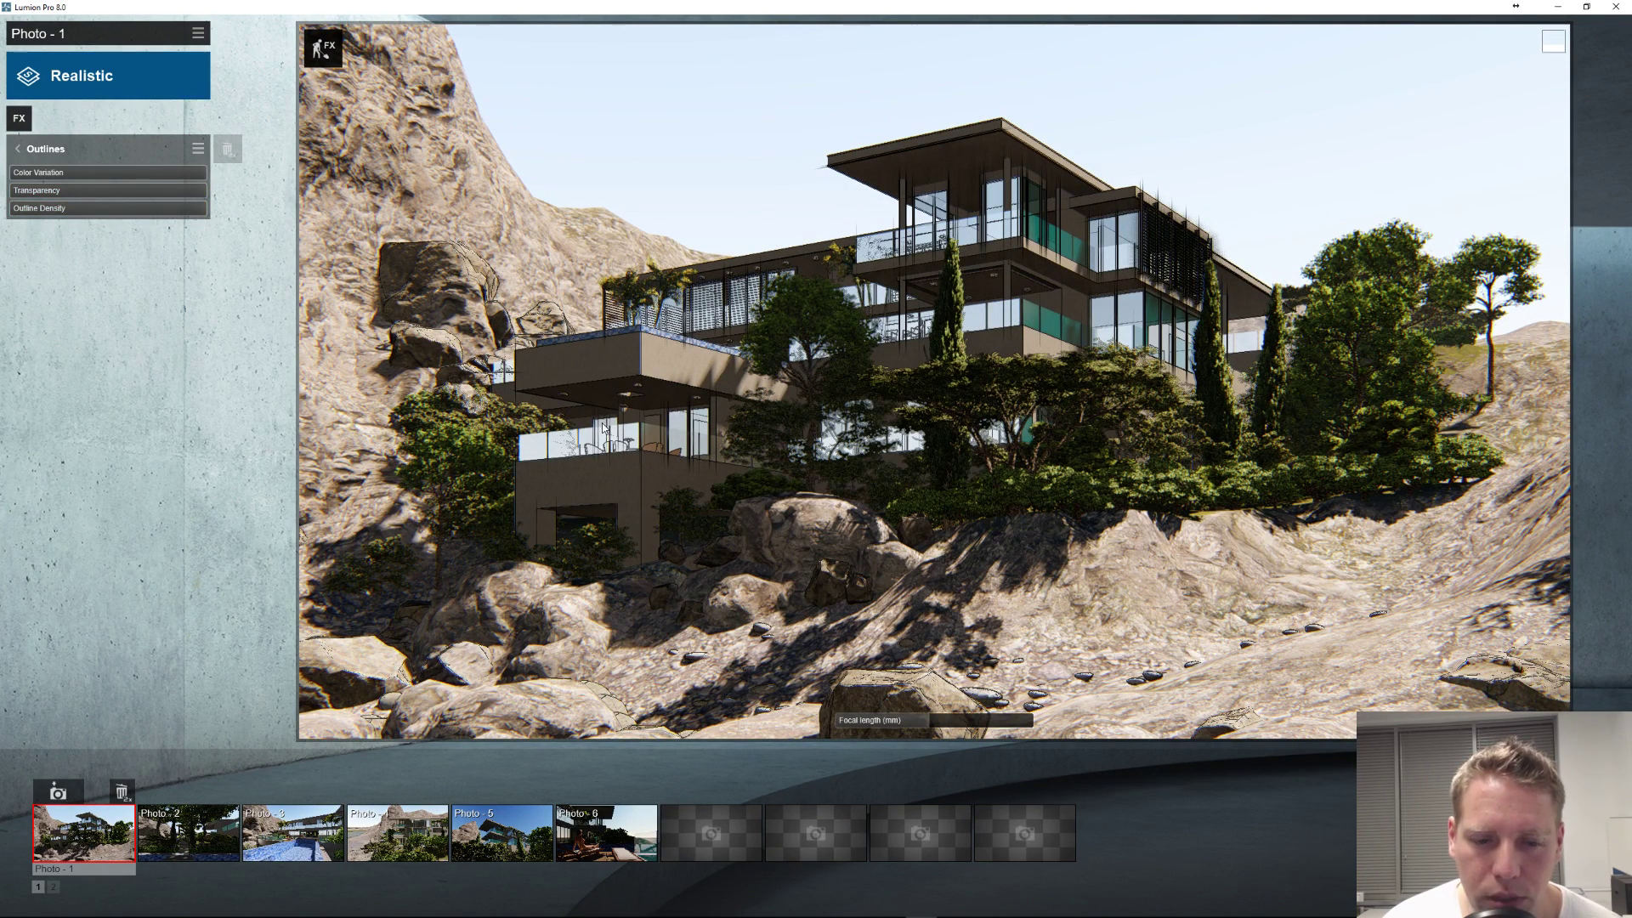
# Step: Try the Outlines effect with Outline Density lowered to zero on a closer side view of the villa
pyautogui.press('a')
pyautogui.moveTo(598, 428)
pyautogui.mouseDown(button='right')
pyautogui.moveTo(934, 381)
pyautogui.moveTo(868, 395)
pyautogui.moveTo(756, 468)
pyautogui.mouseUp(button='right')
pyautogui.press('o')
pyautogui.moveTo(935, 382); pyautogui.dragTo(1019, 382, button='right')
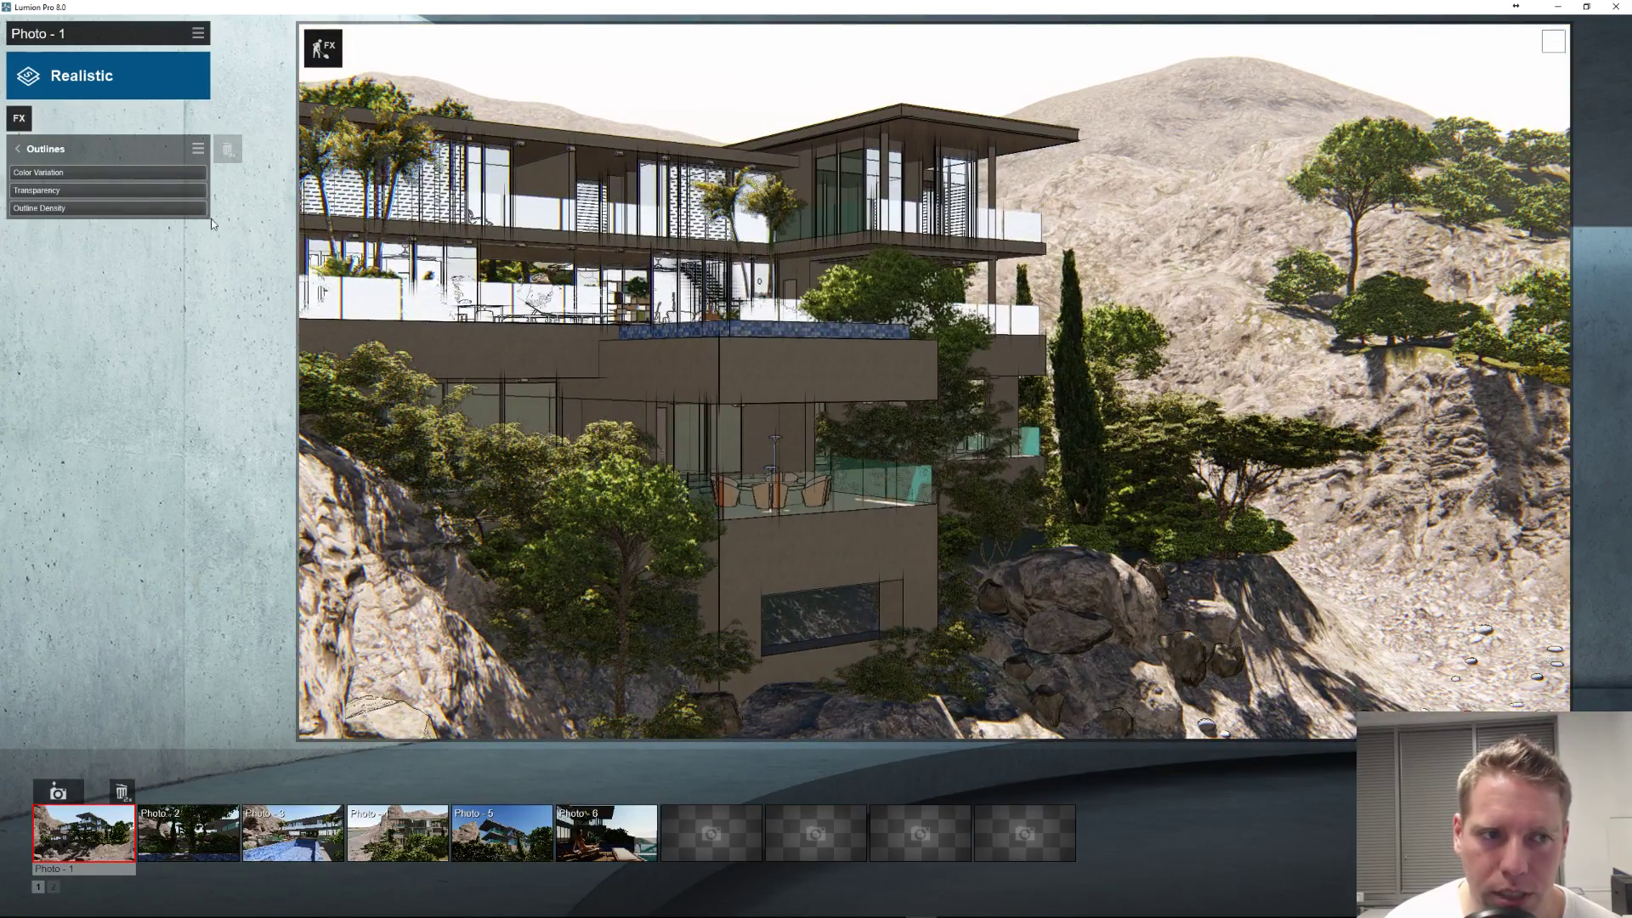
pyautogui.moveTo(203, 214); pyautogui.dragTo(37, 218)
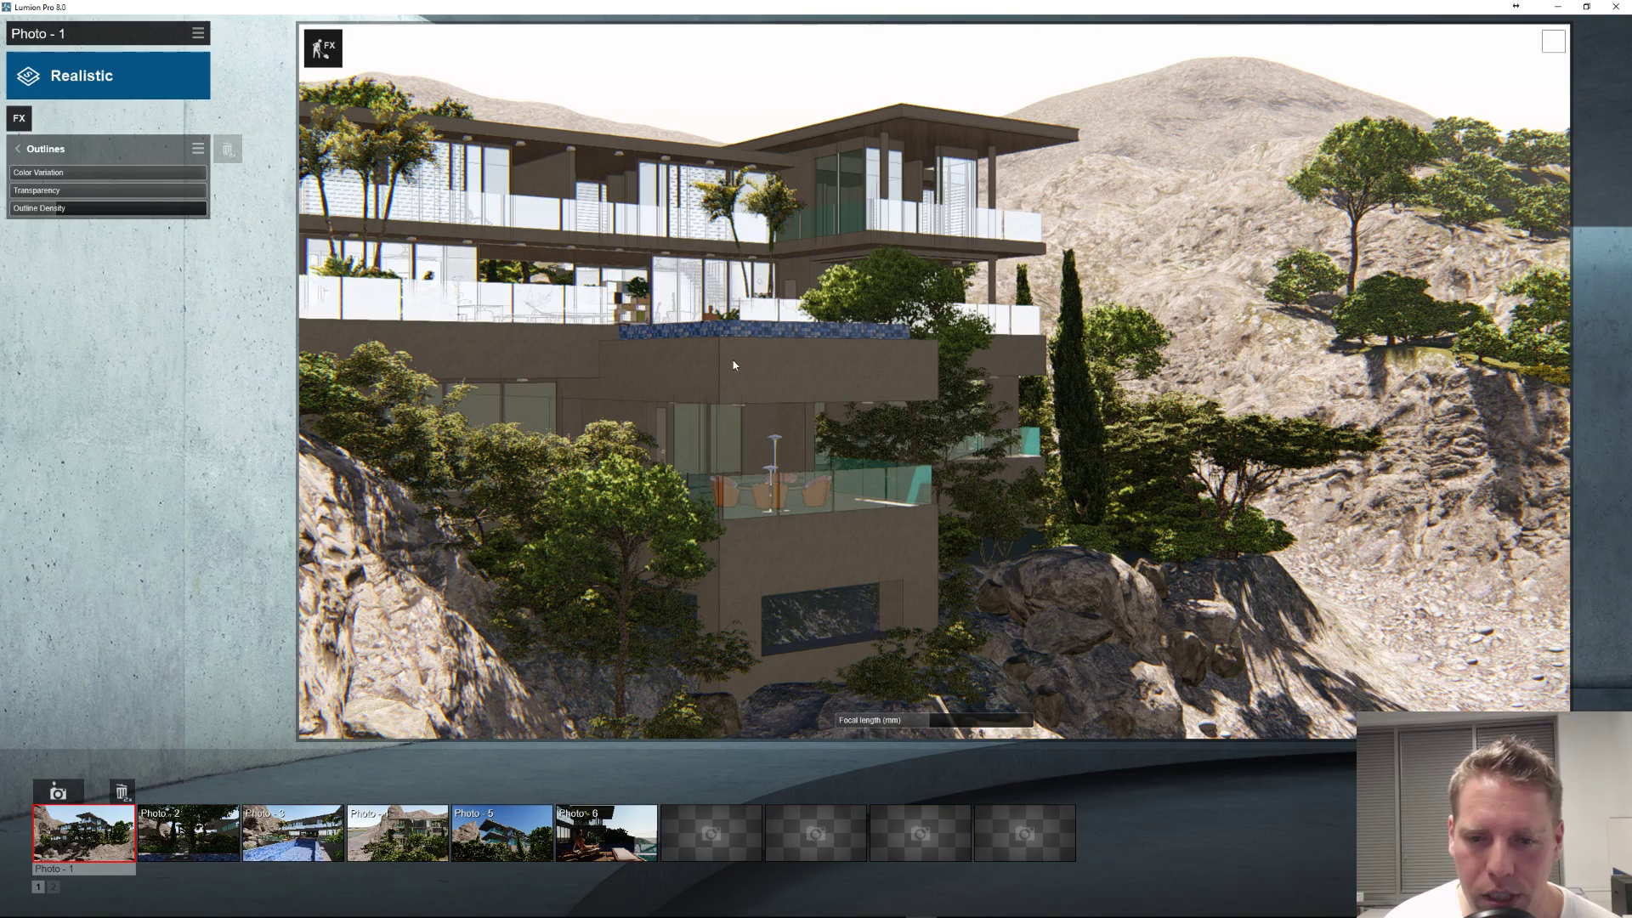
# Step: Try low Outline Density values such as 0.6 and 0.4 on a view facing the pool terrace
pyautogui.moveTo(934, 382); pyautogui.dragTo(733, 366, button='right')
pyautogui.press('w')
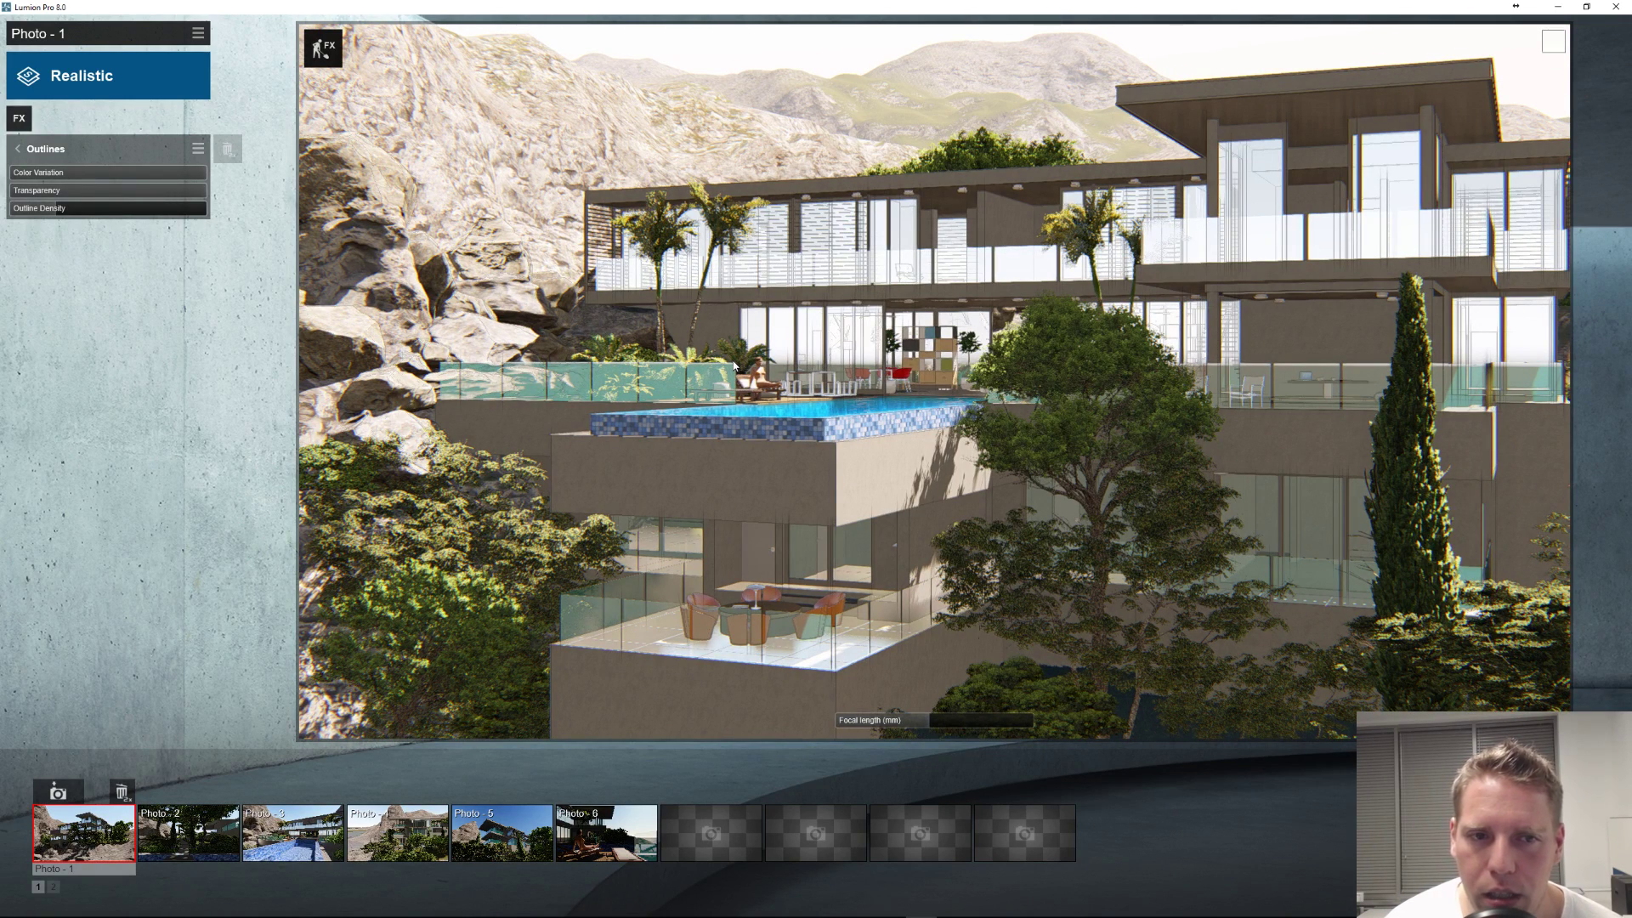
pyautogui.moveTo(63, 208)
pyautogui.mouseDown()
pyautogui.moveTo(7, 210)
pyautogui.moveTo(69, 219)
pyautogui.mouseUp()
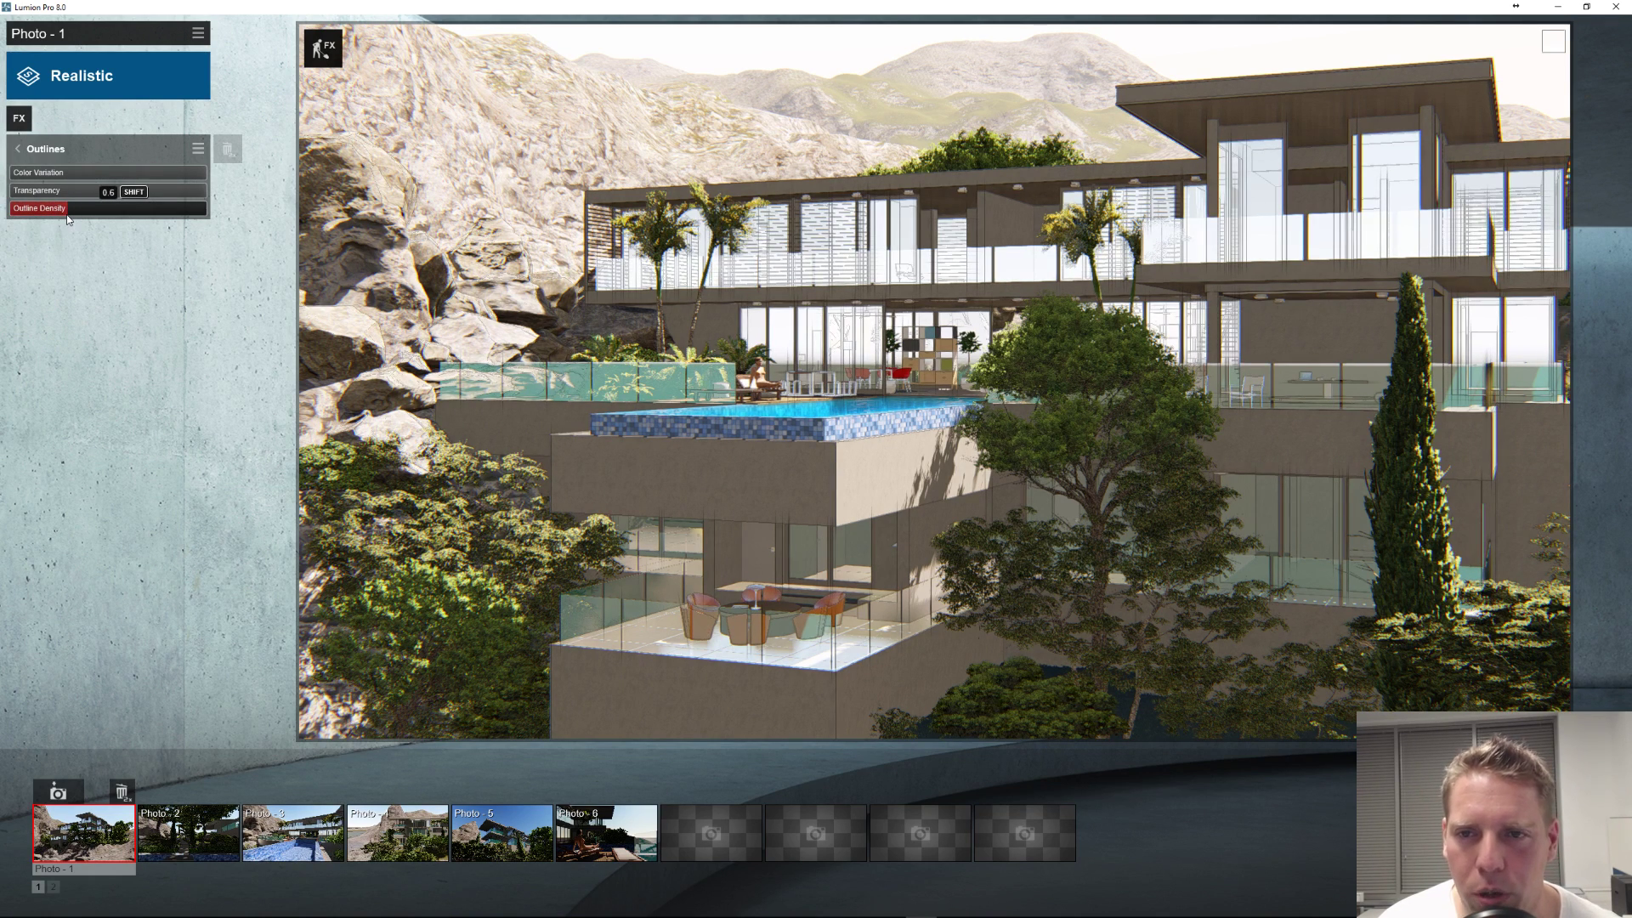
pyautogui.moveTo(88, 213); pyautogui.dragTo(55, 214)
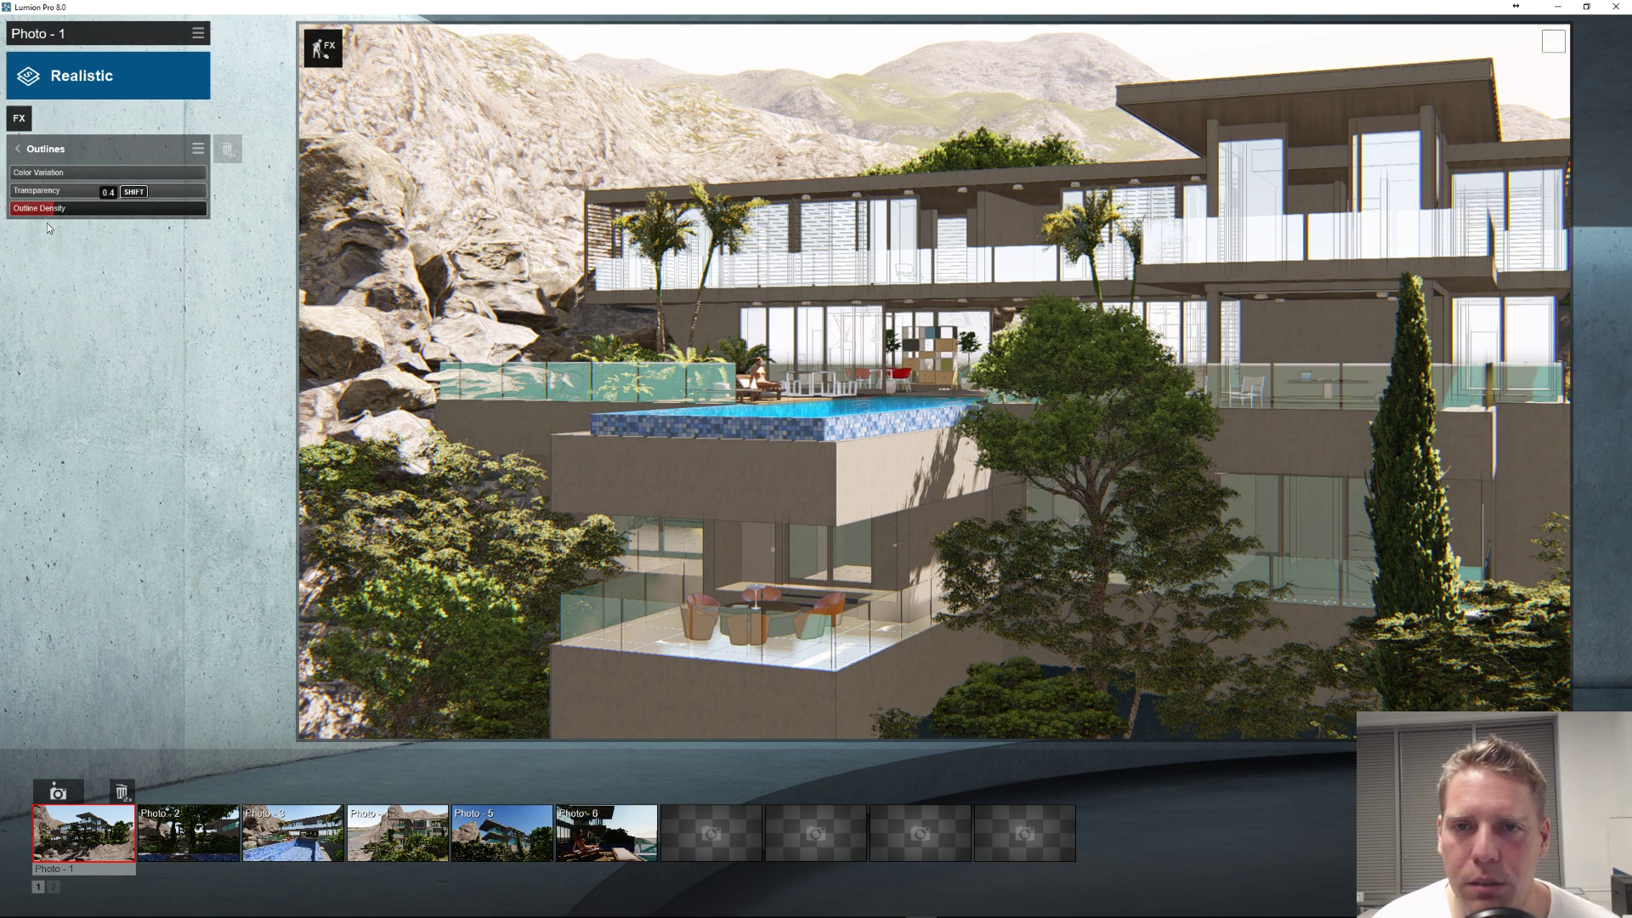
pyautogui.moveTo(54, 214)
pyautogui.mouseDown()
pyautogui.moveTo(25, 214)
pyautogui.moveTo(59, 215)
pyautogui.mouseUp()
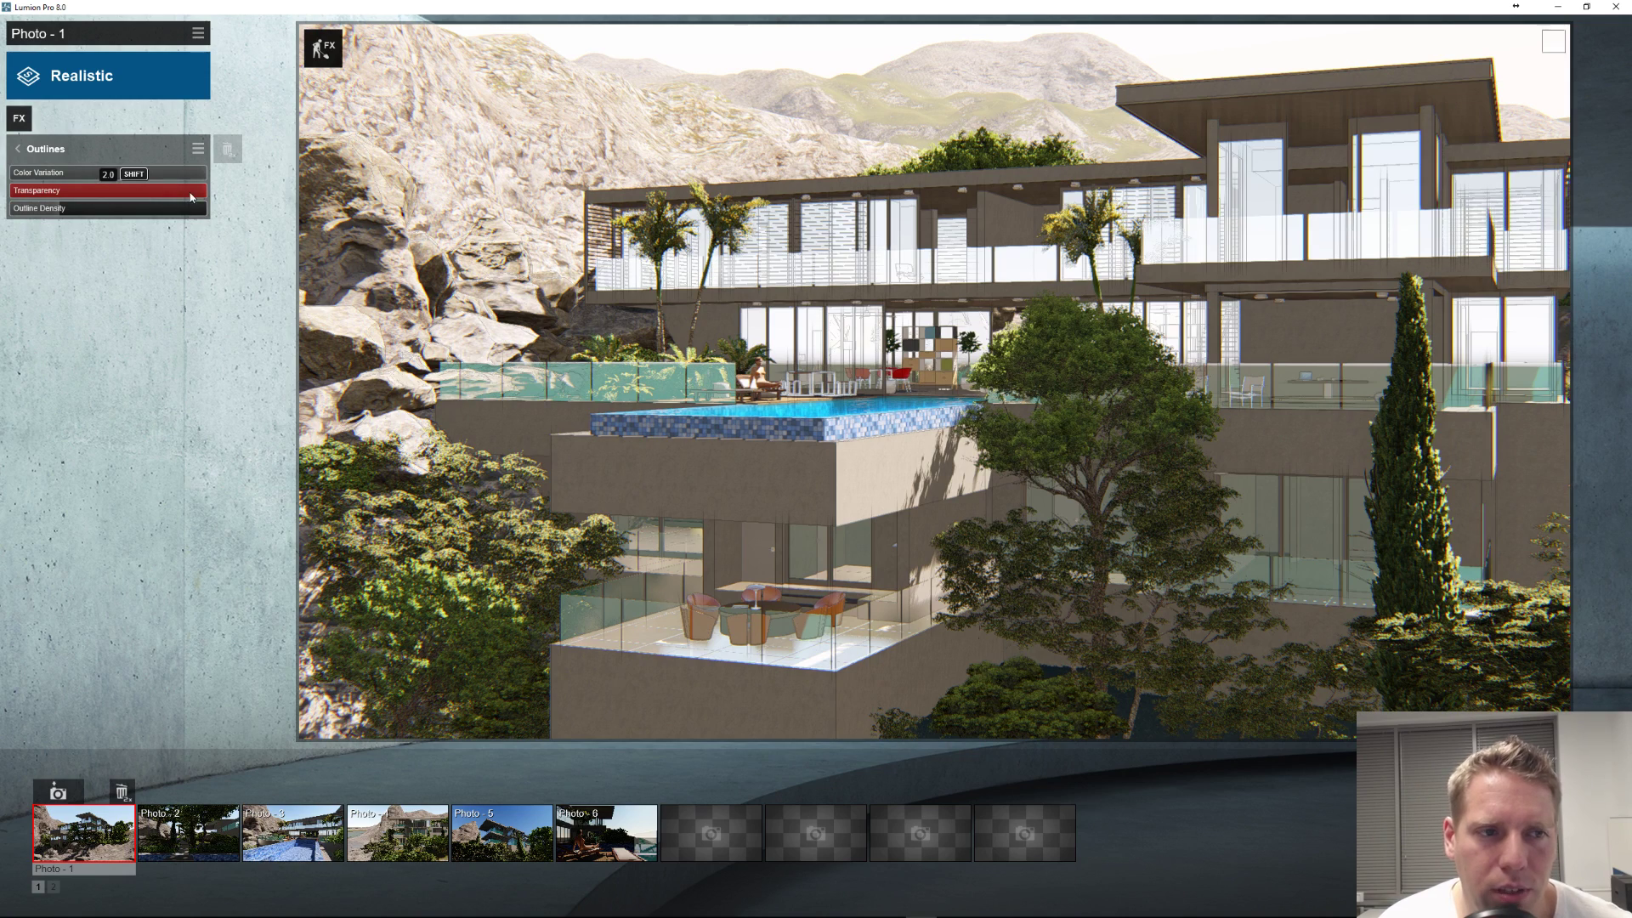
# Step: Set Color Variation to 1.2 and bring Transparency and Outline Density to roughly mid-range, checking the villa's front
pyautogui.moveTo(194, 190); pyautogui.dragTo(110, 226)
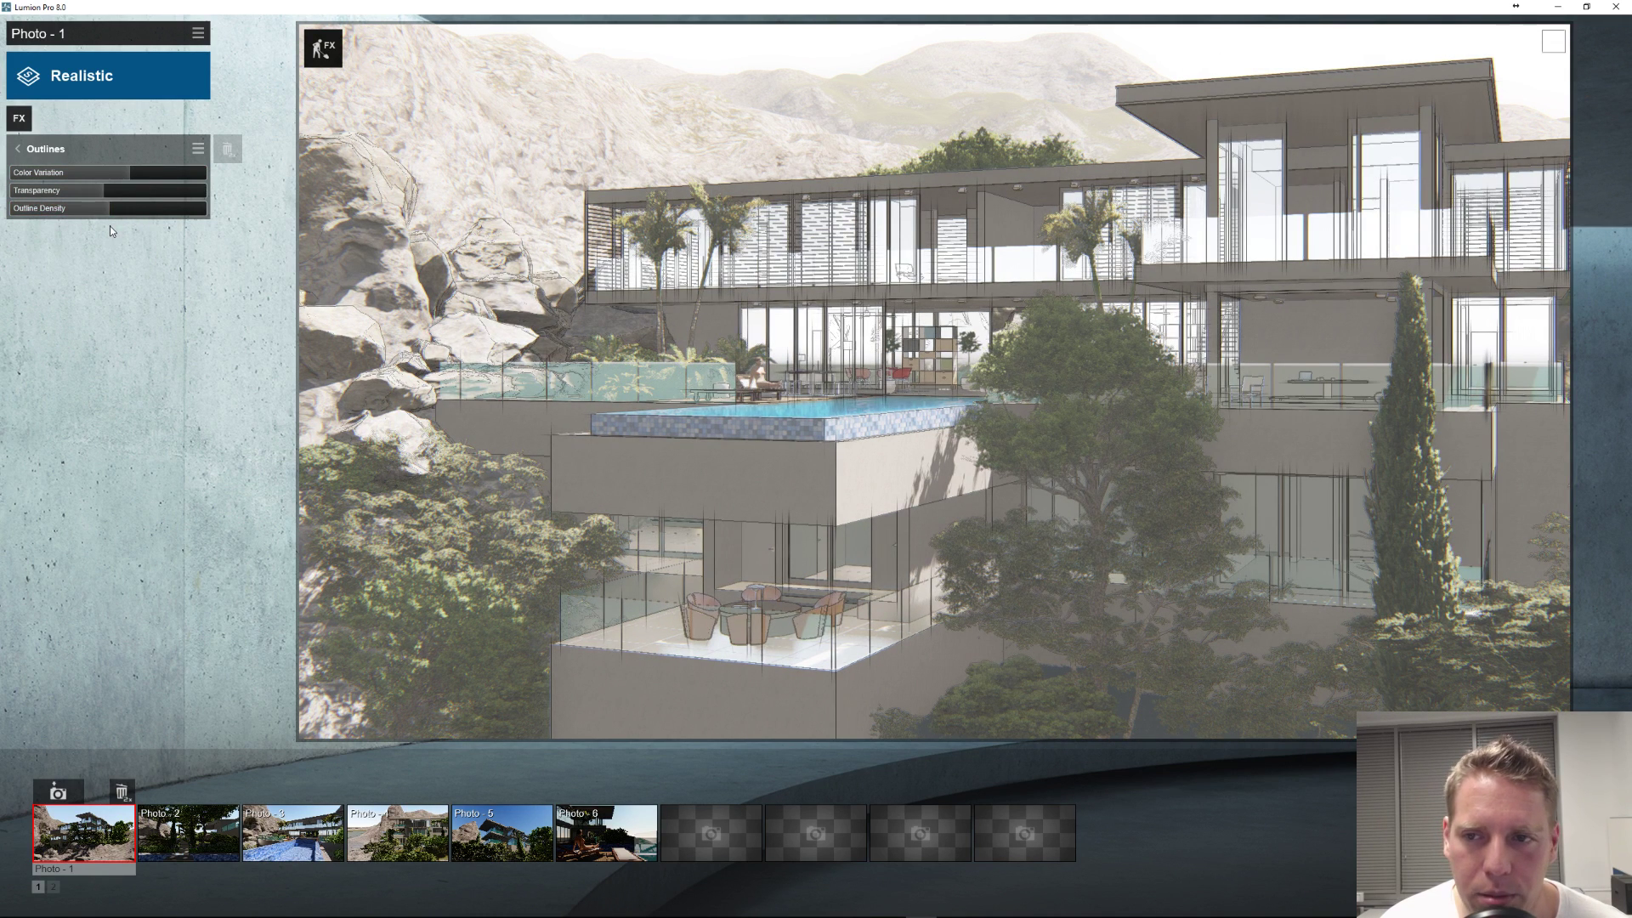
pyautogui.press('a')
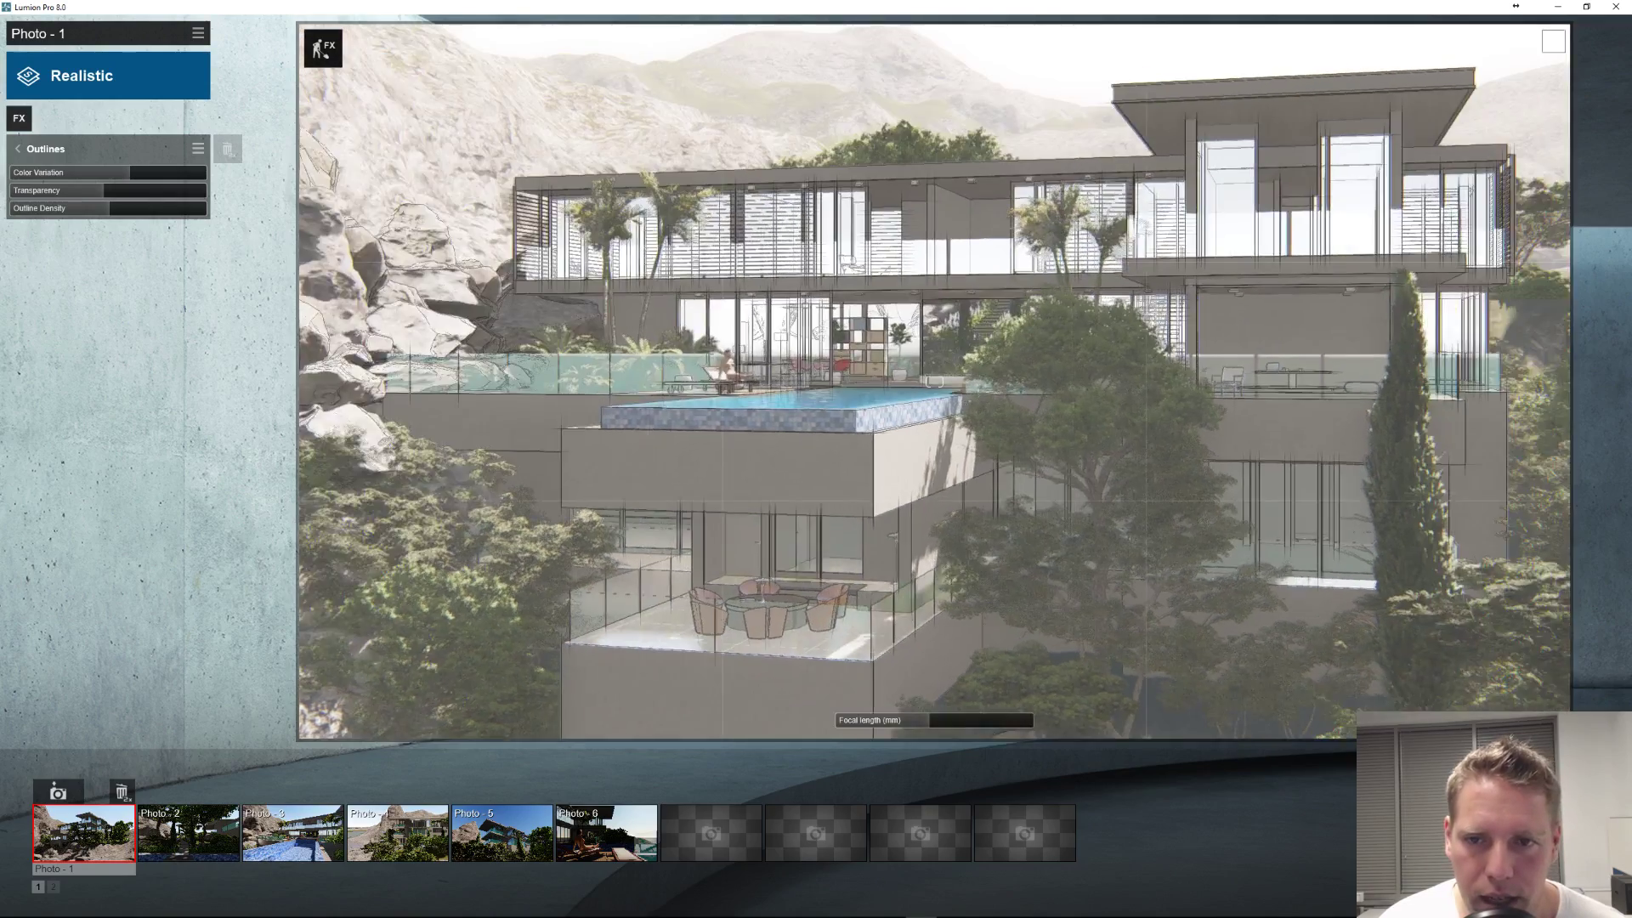
pyautogui.moveTo(935, 381); pyautogui.dragTo(1049, 381, button='right')
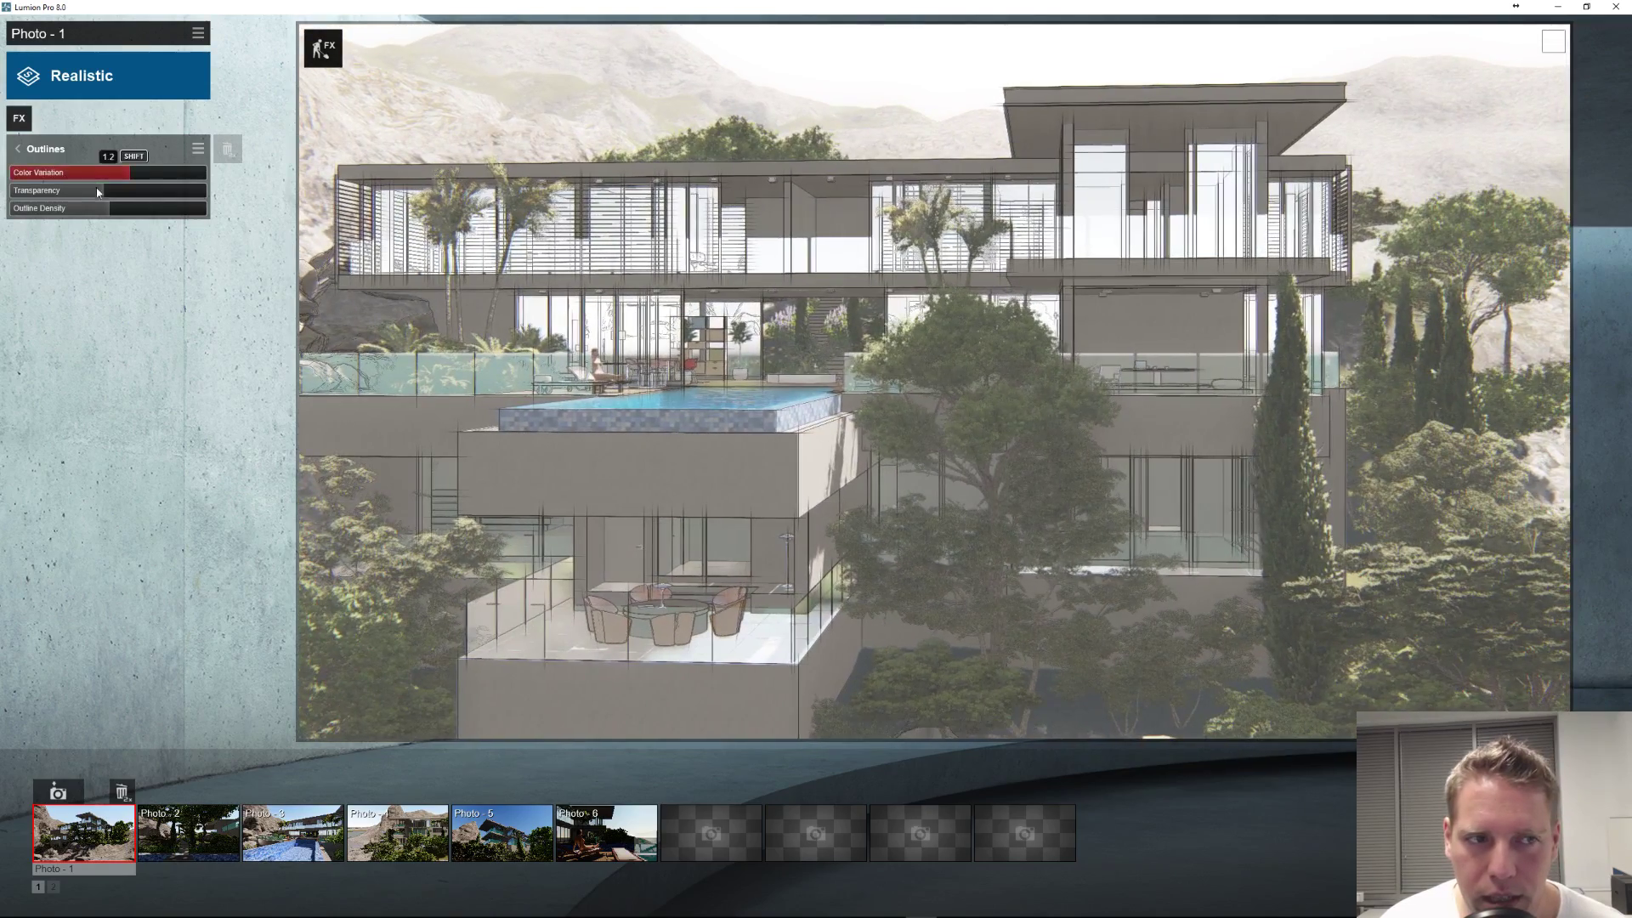
# Step: Set Color Variation to 0.1 and Transparency to nearly its maximum, and check the outlines around the pool terrace
pyautogui.moveTo(109, 221); pyautogui.dragTo(17, 172)
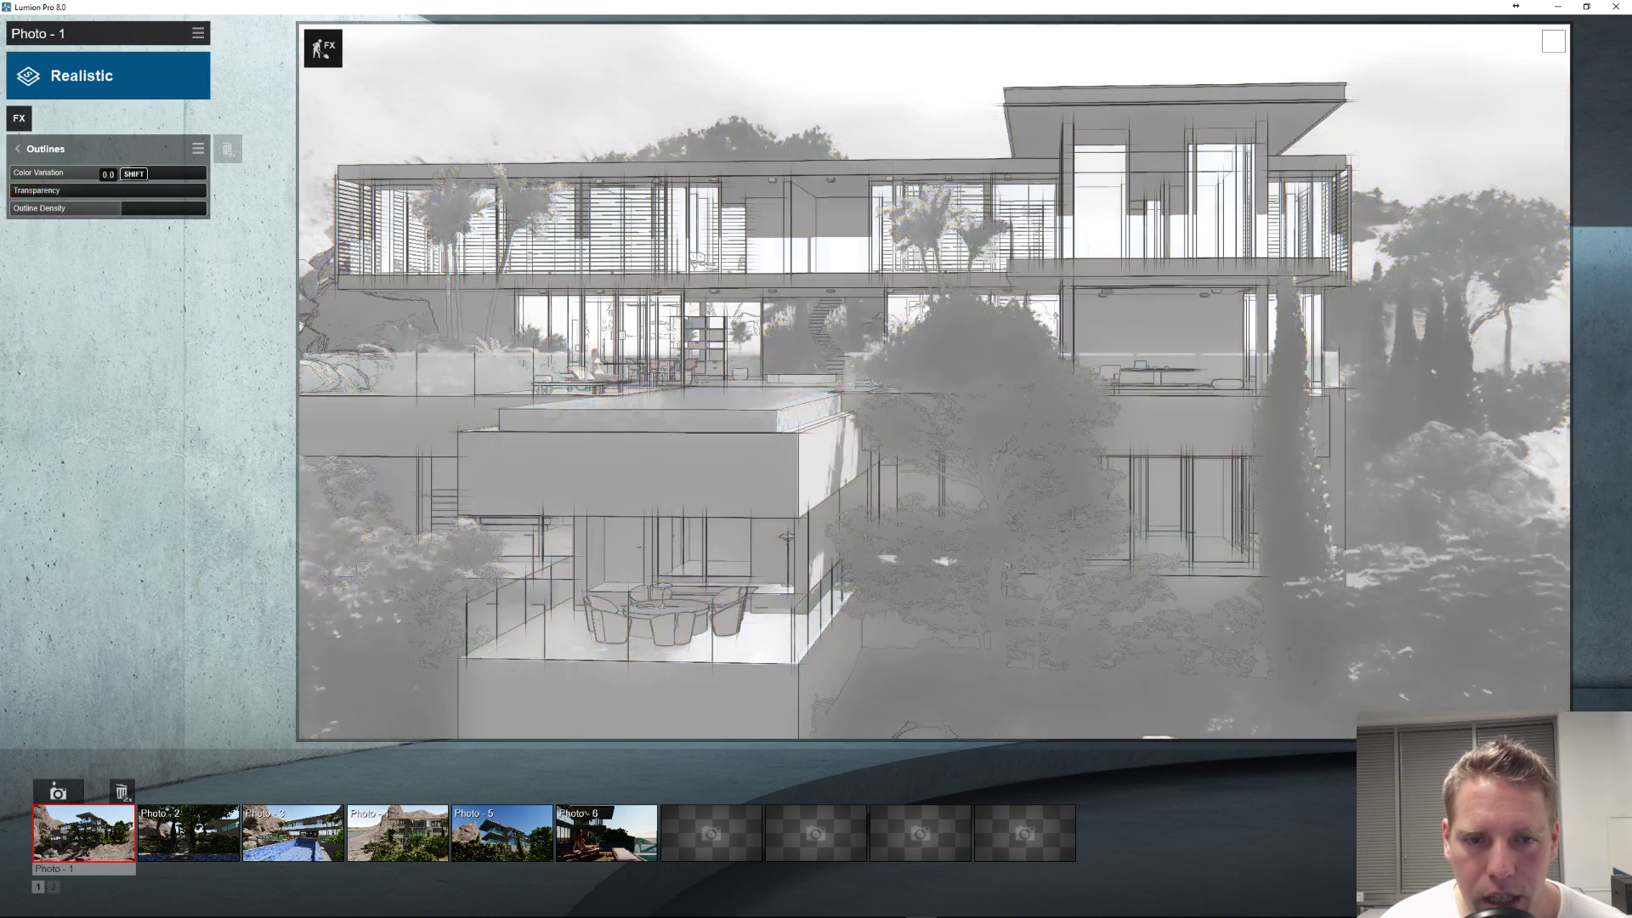
pyautogui.moveTo(210, 201)
pyautogui.mouseDown()
pyautogui.moveTo(44, 181)
pyautogui.moveTo(230, 185)
pyautogui.moveTo(17, 174)
pyautogui.mouseUp()
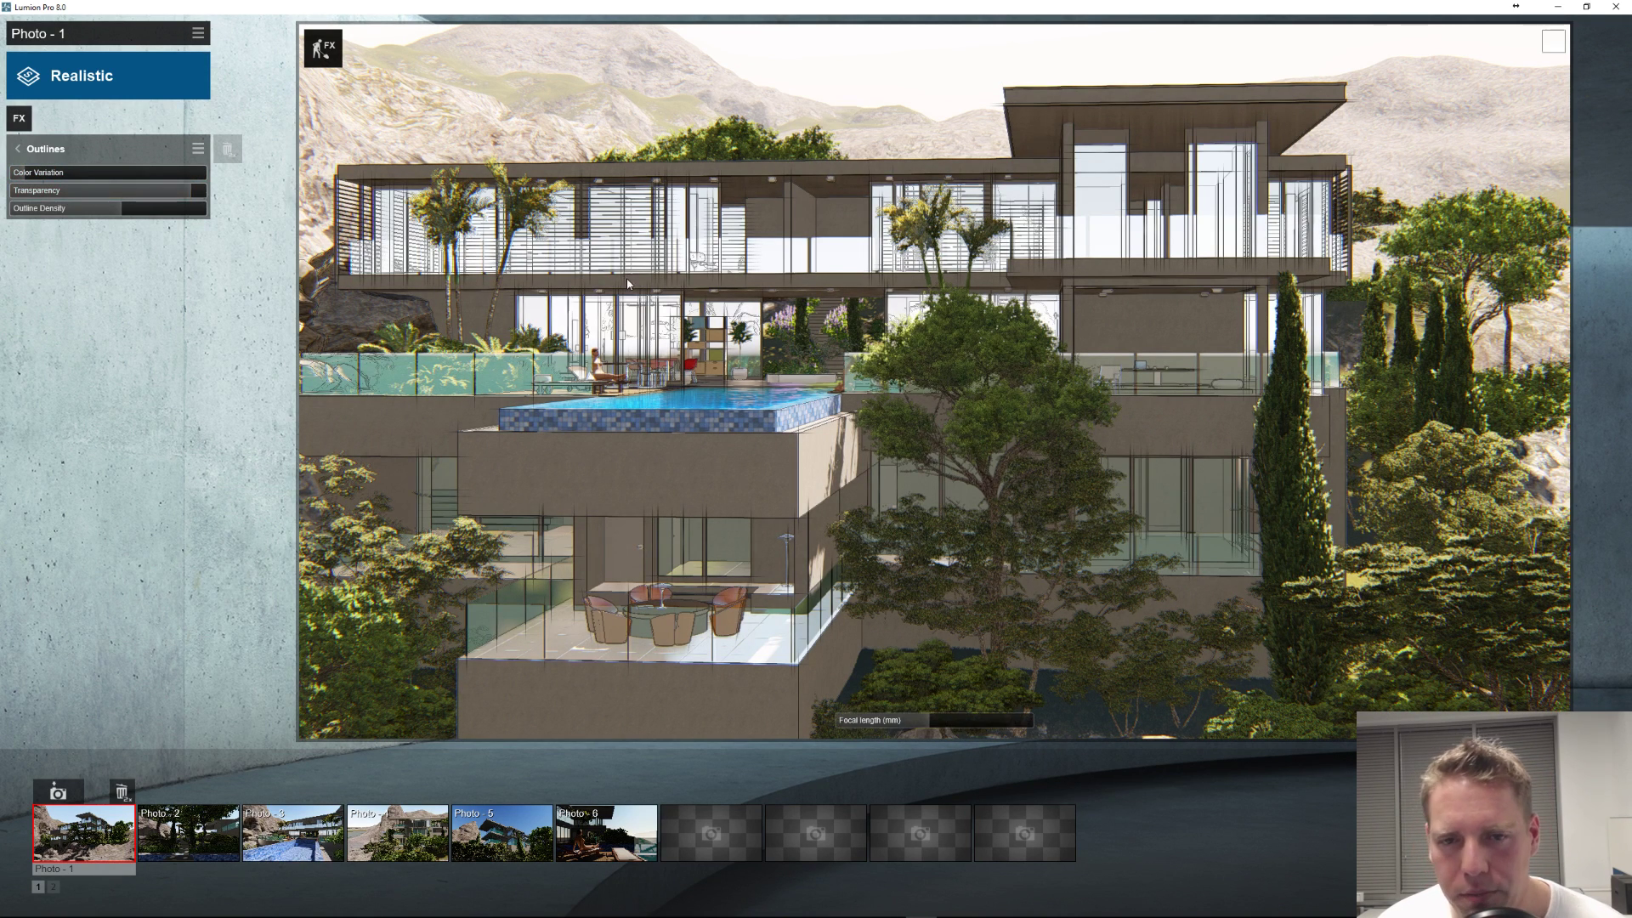
pyautogui.moveTo(663, 317); pyautogui.dragTo(934, 289, button='right')
pyautogui.moveTo(934, 381); pyautogui.dragTo(660, 313, button='right')
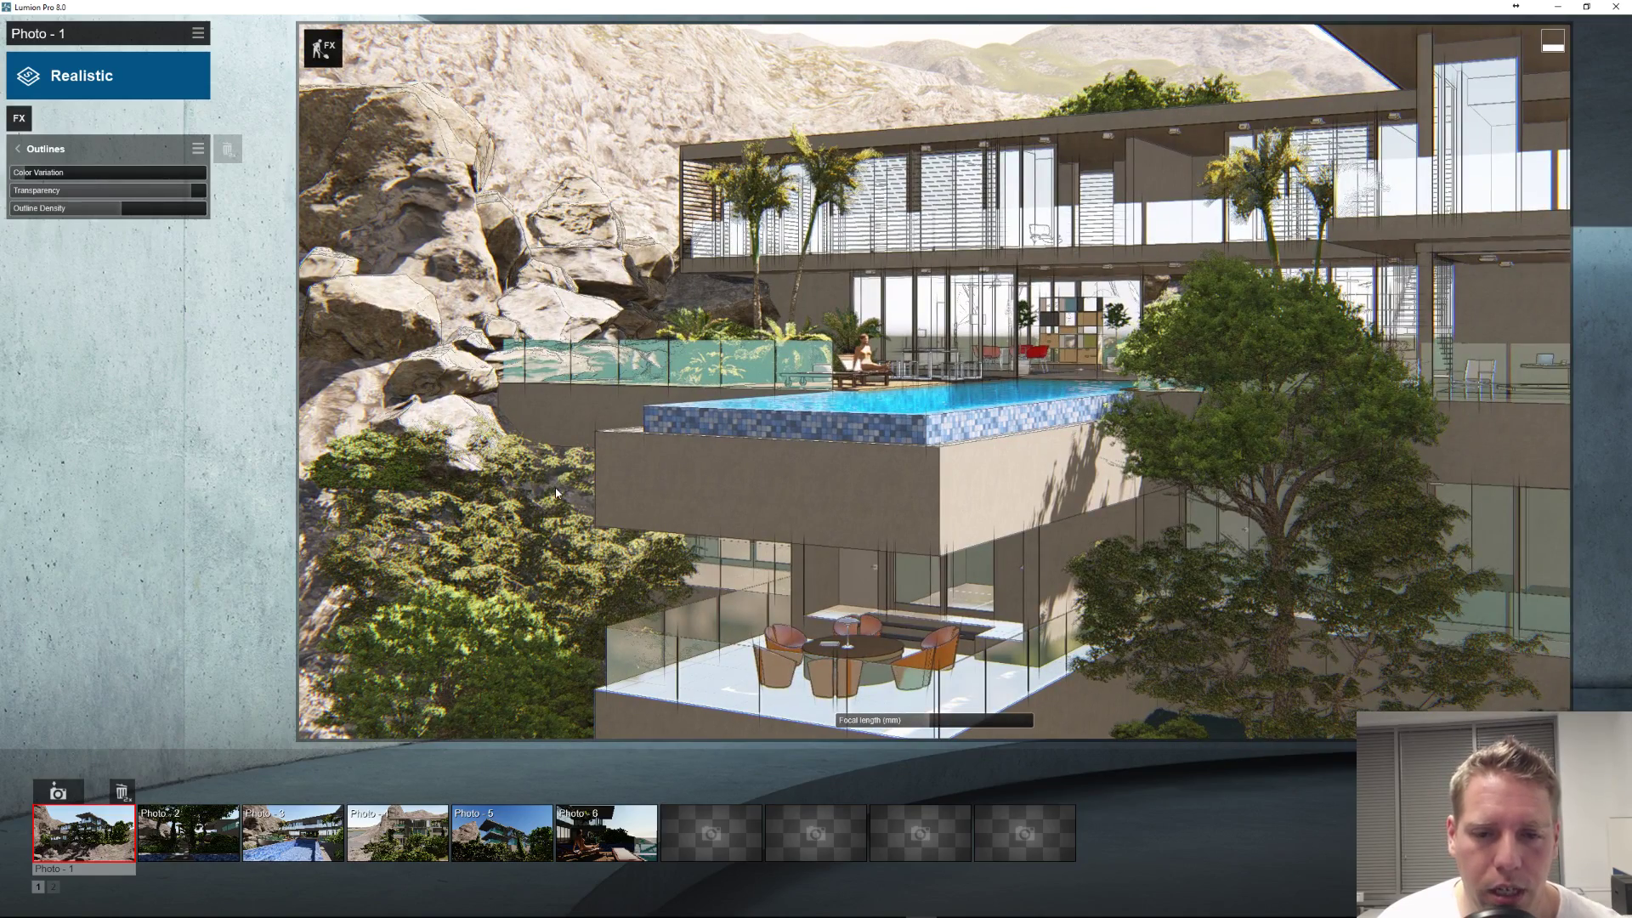
pyautogui.moveTo(561, 490); pyautogui.dragTo(666, 462, button='right')
pyautogui.press('s')
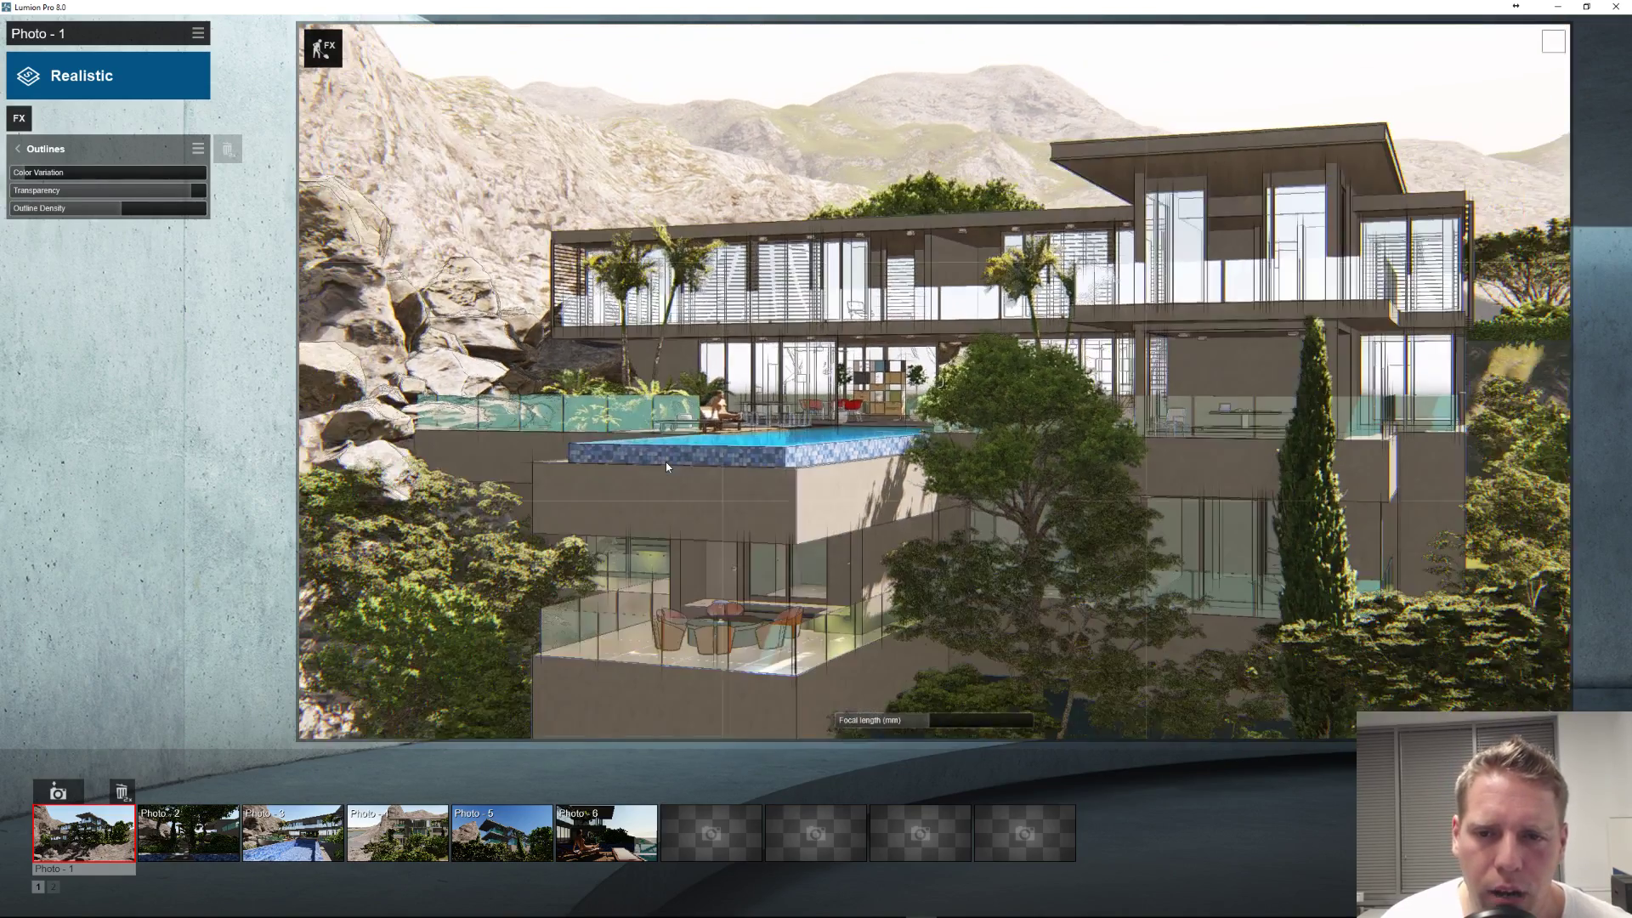
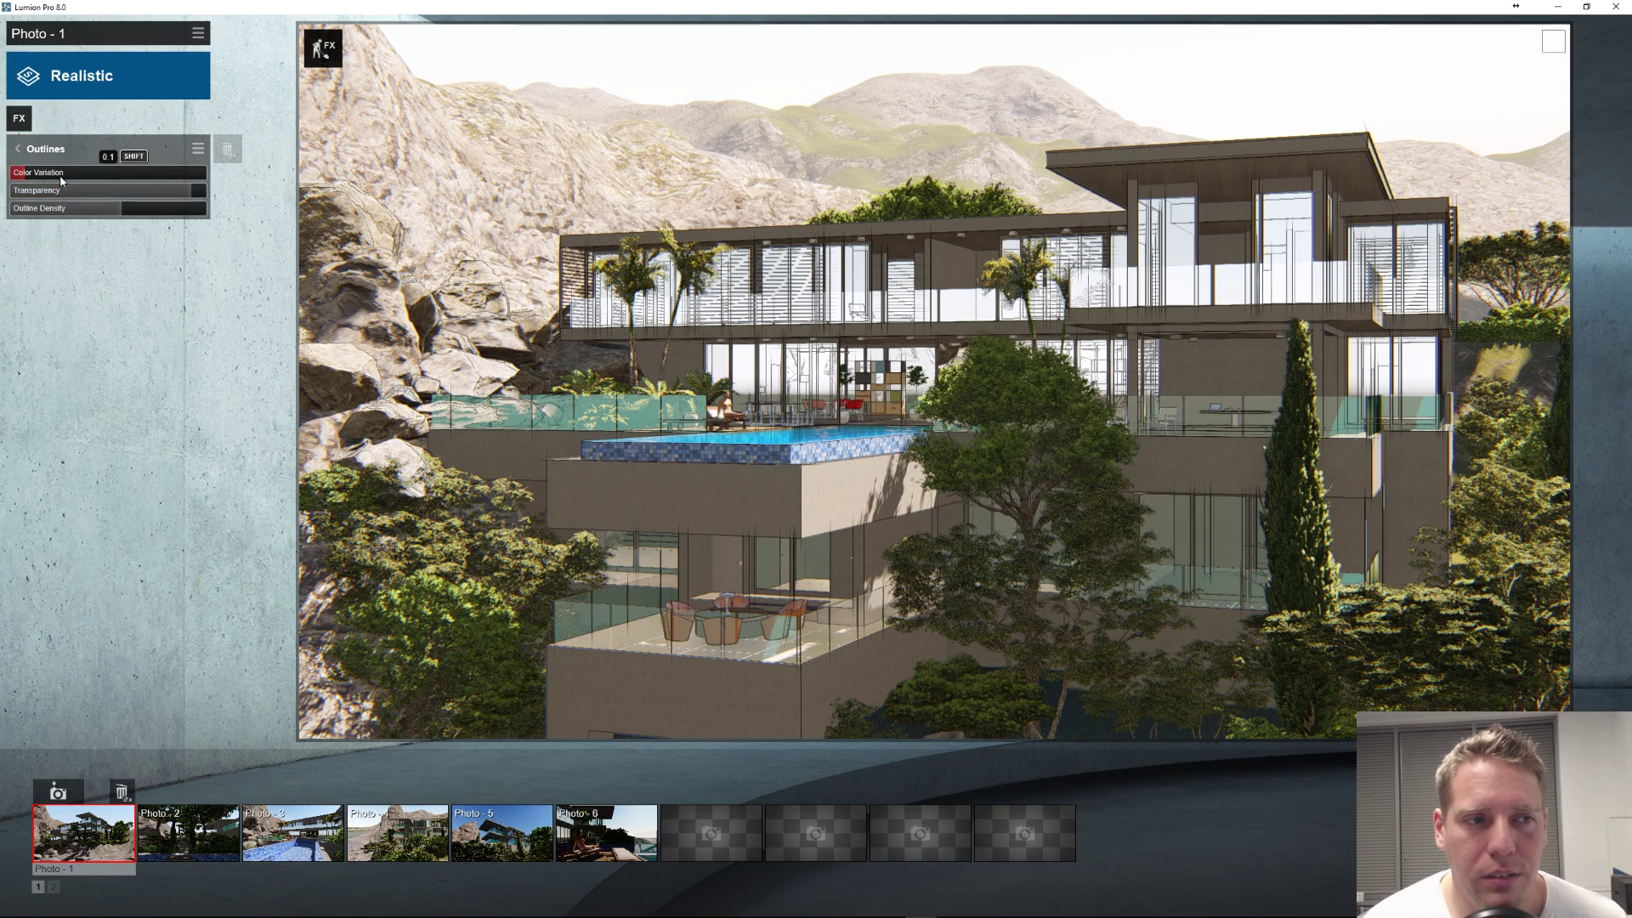
# Step: Set Color Variation and Outline Density to about three quarters and Transparency to about one third, and return to the effects list
pyautogui.moveTo(60, 174)
pyautogui.mouseDown()
pyautogui.moveTo(149, 179)
pyautogui.moveTo(75, 198)
pyautogui.mouseUp()
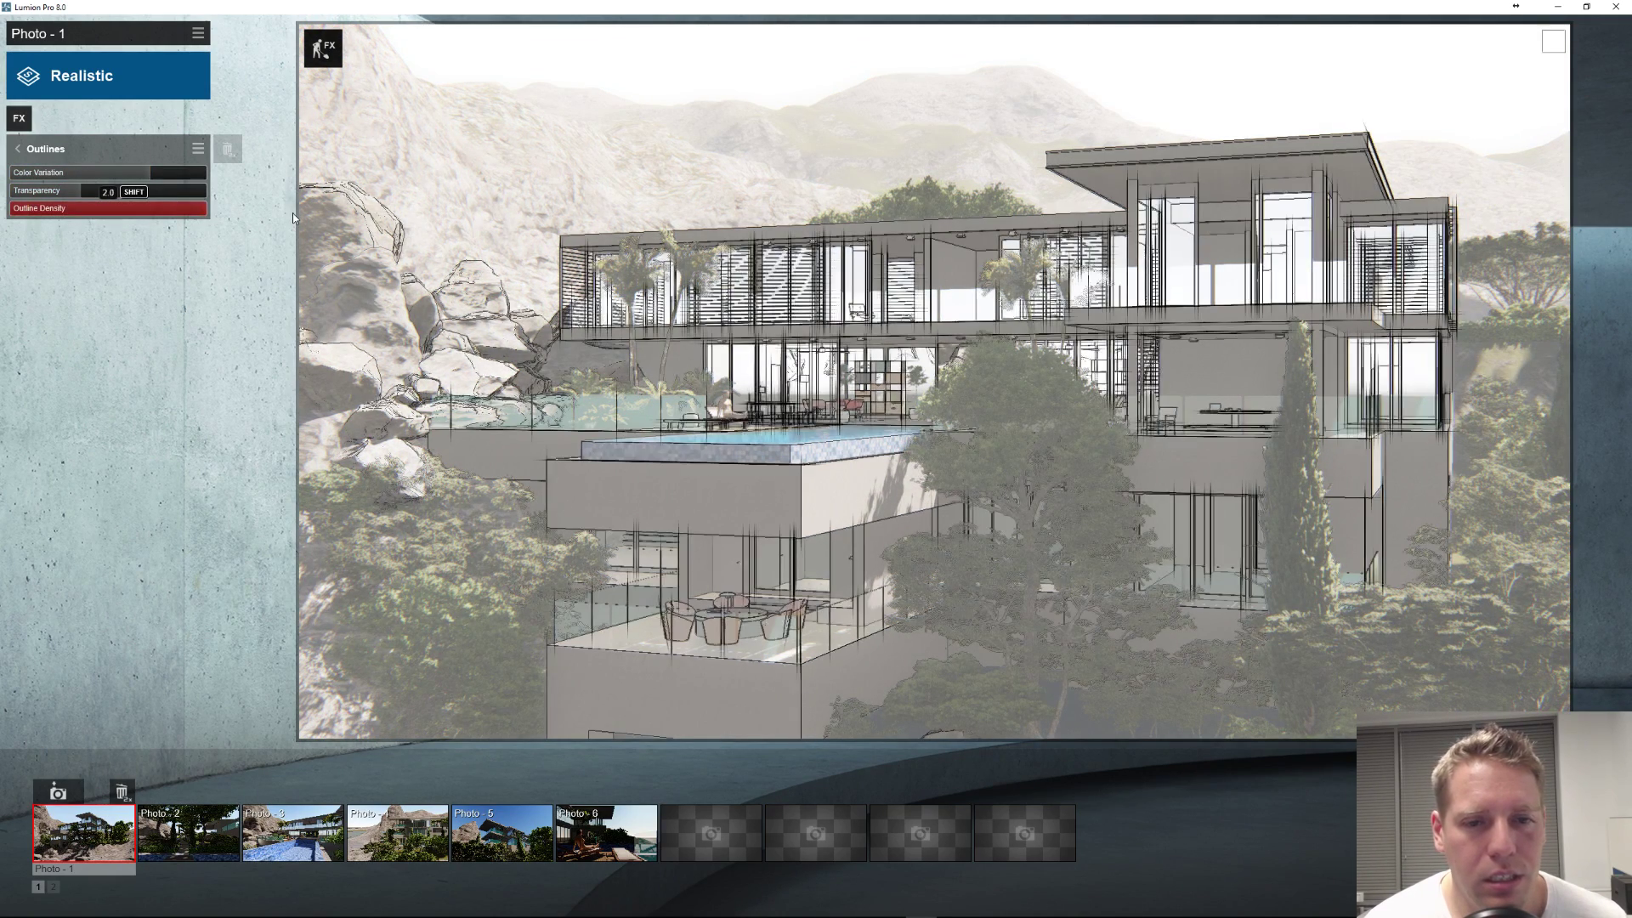
pyautogui.moveTo(187, 212); pyautogui.dragTo(155, 211)
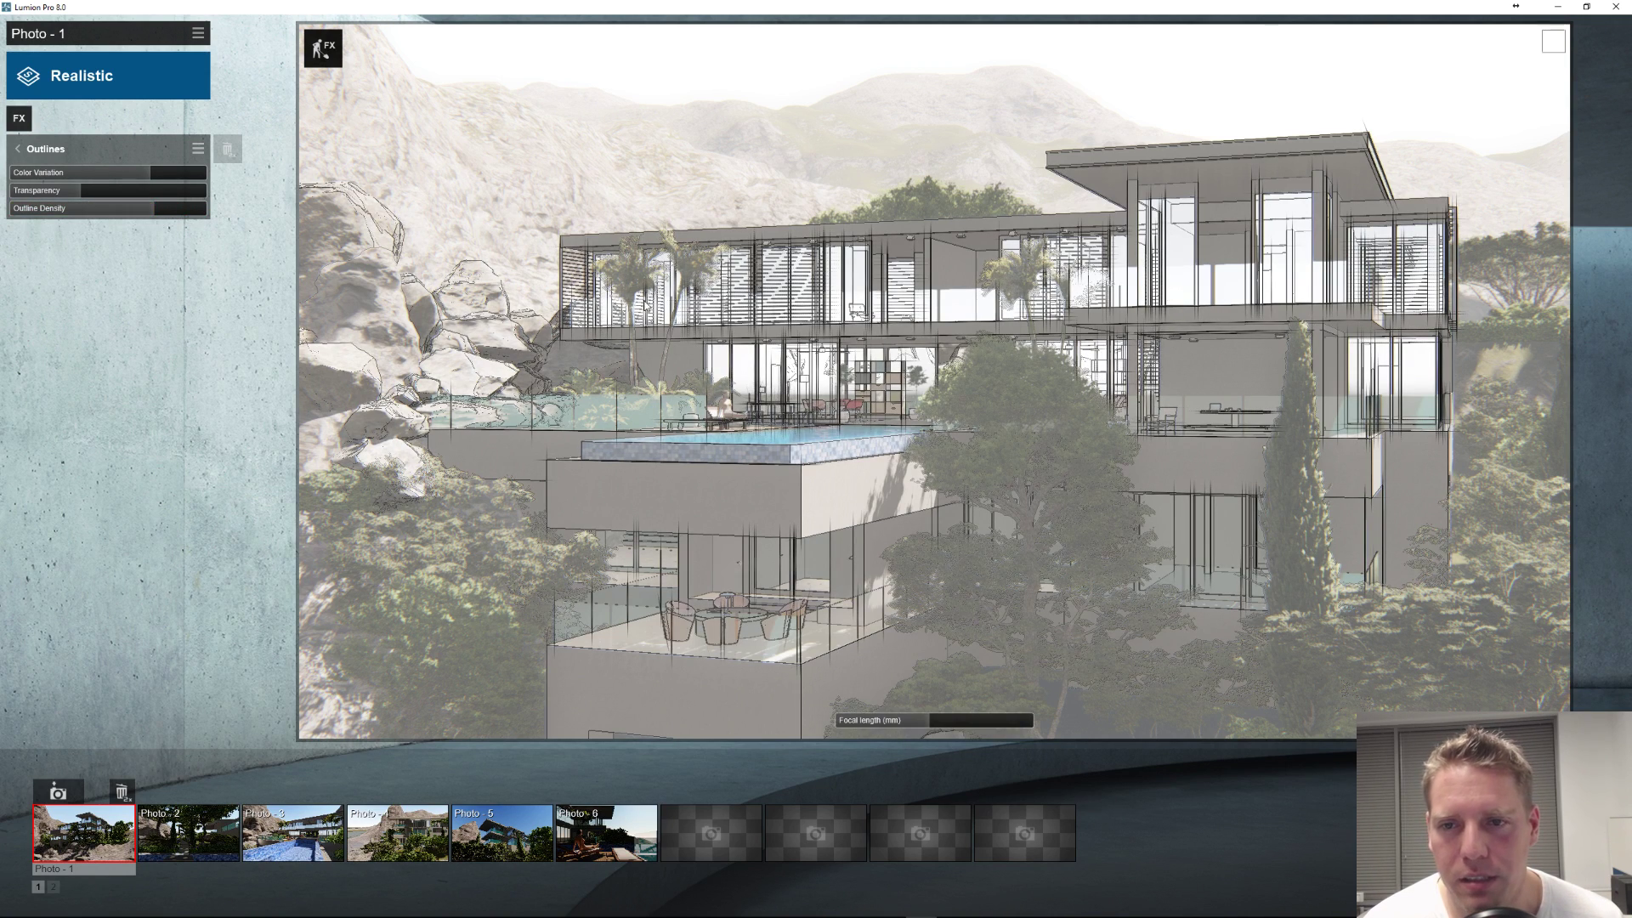
pyautogui.scroll(2, 1060, 402)
pyautogui.moveTo(934, 381); pyautogui.dragTo(1074, 338, button='right')
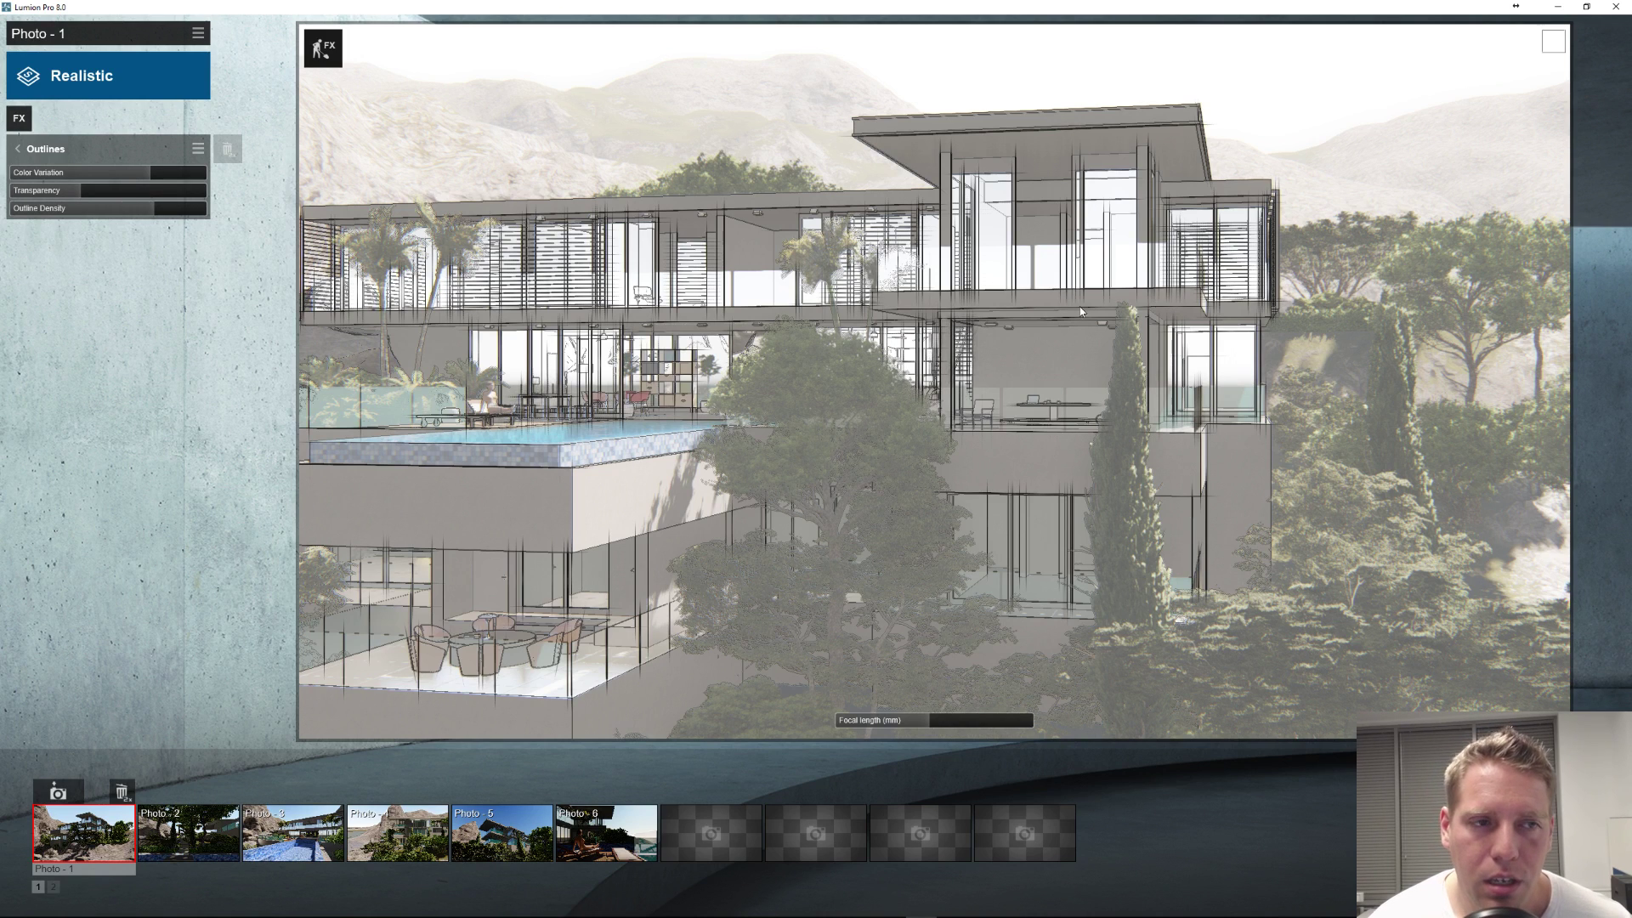
pyautogui.click(22, 152)
pyautogui.click(22, 153)
pyautogui.click(18, 151)
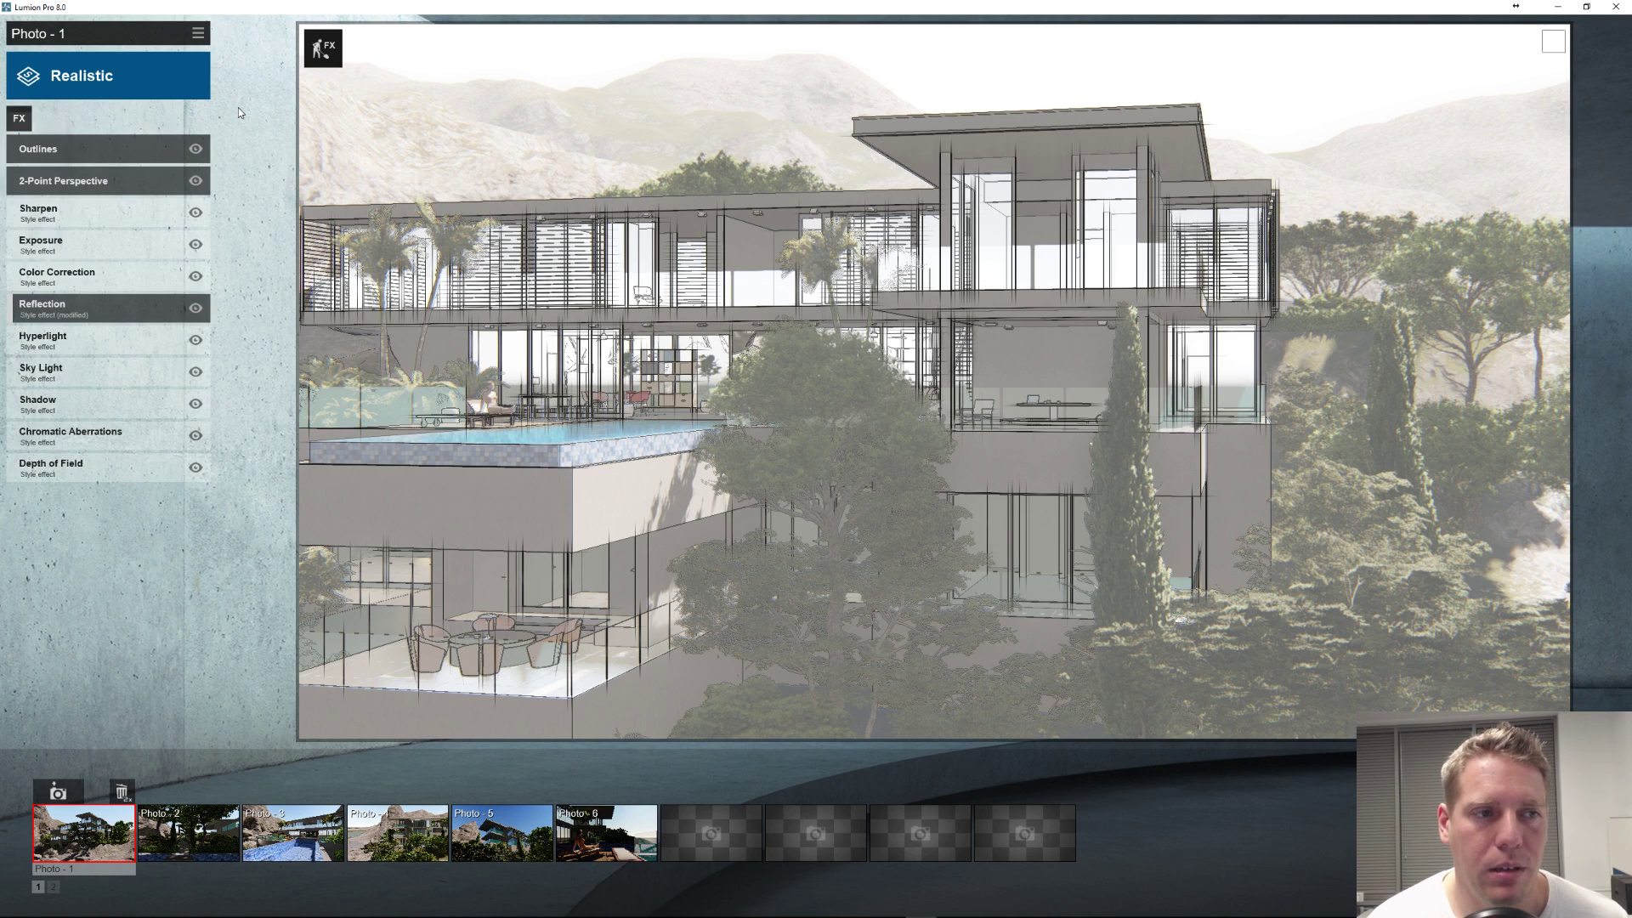